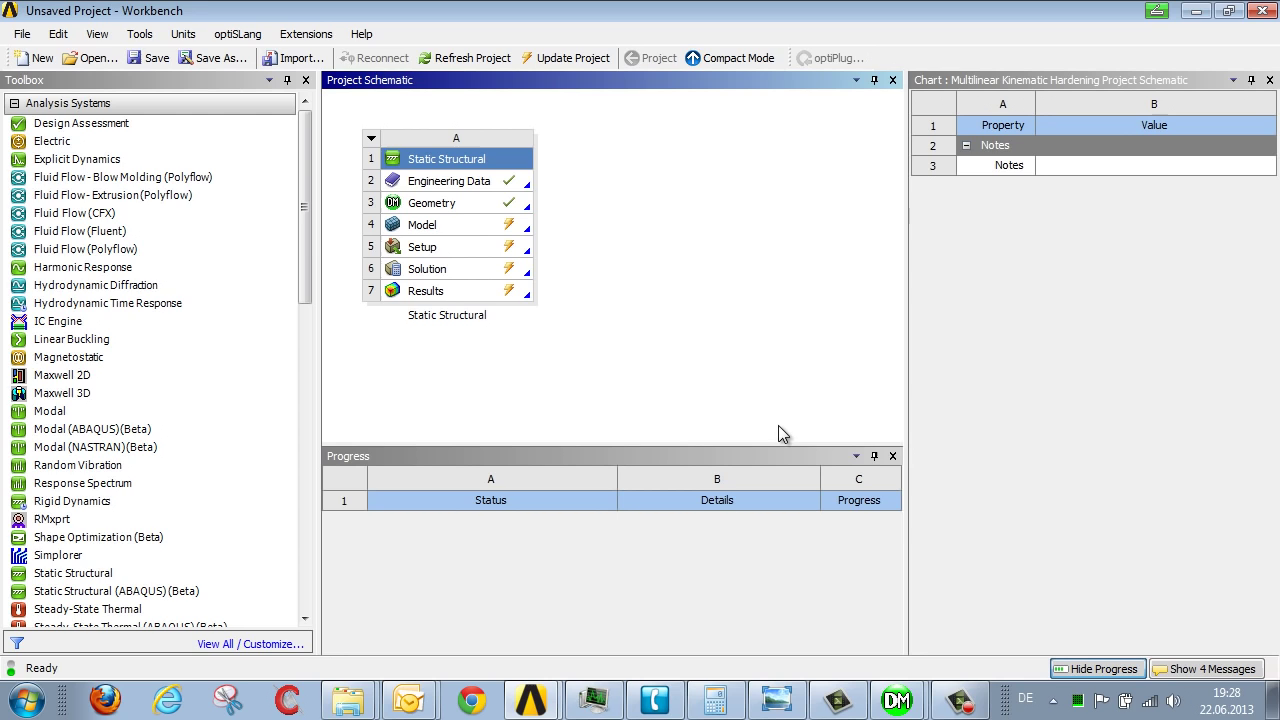
Open the static structural geometry in DesignModeler and examine the dimensioned 3D half model of the bent strip.
{"action": "double_click", "coordinate": [489, 206]}
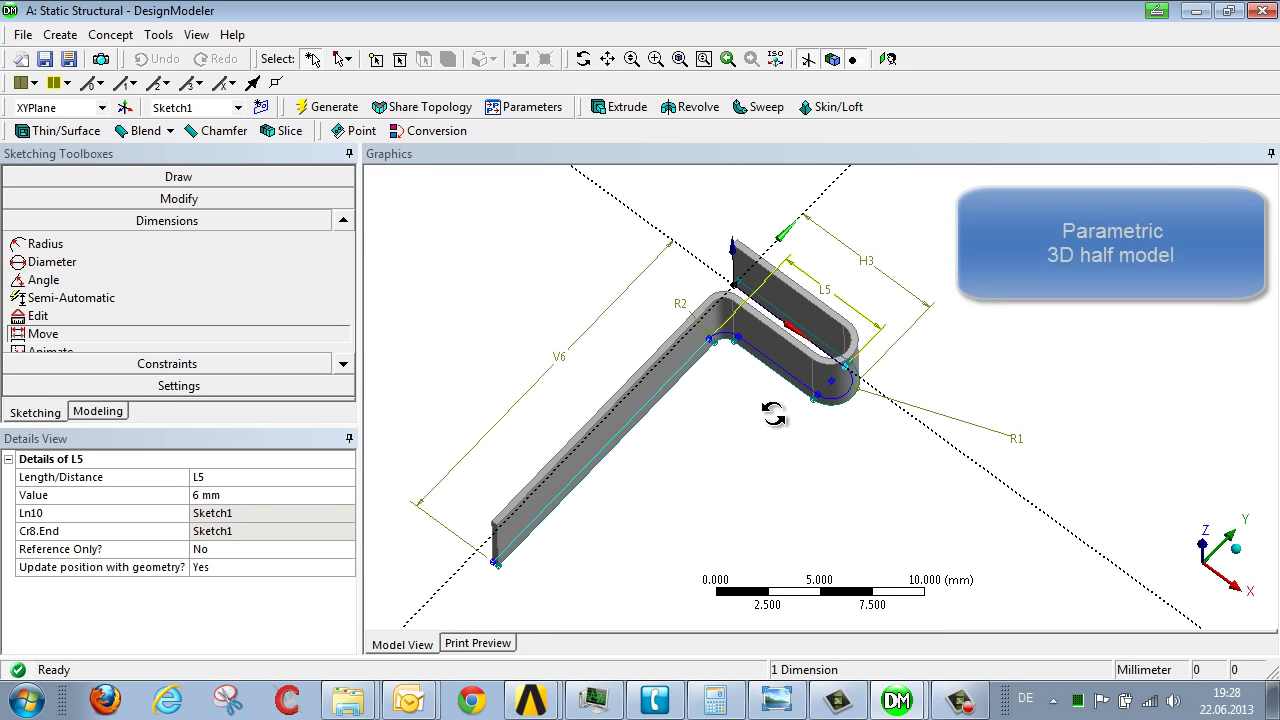
{"action": "middle_click_drag", "start_coordinate": [773, 414], "coordinate": [773, 414]}
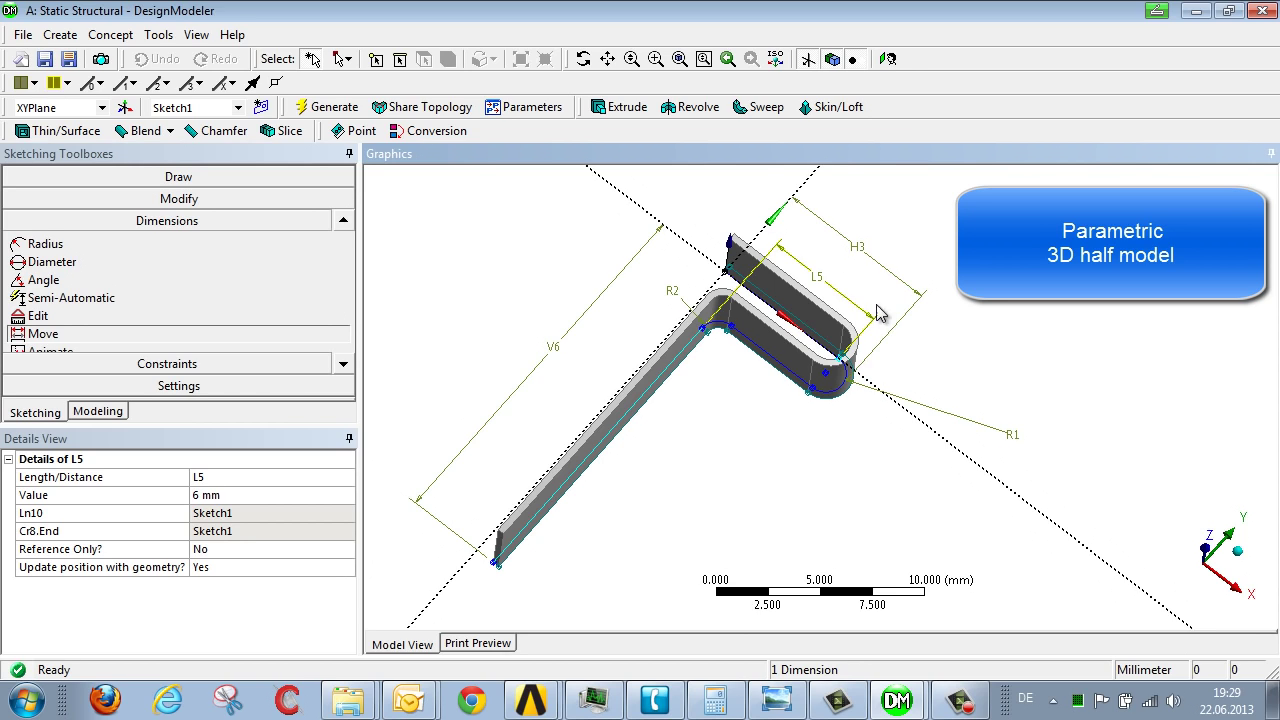
{"action": "middle_click_drag", "start_coordinate": [766, 331], "coordinate": [743, 362]}
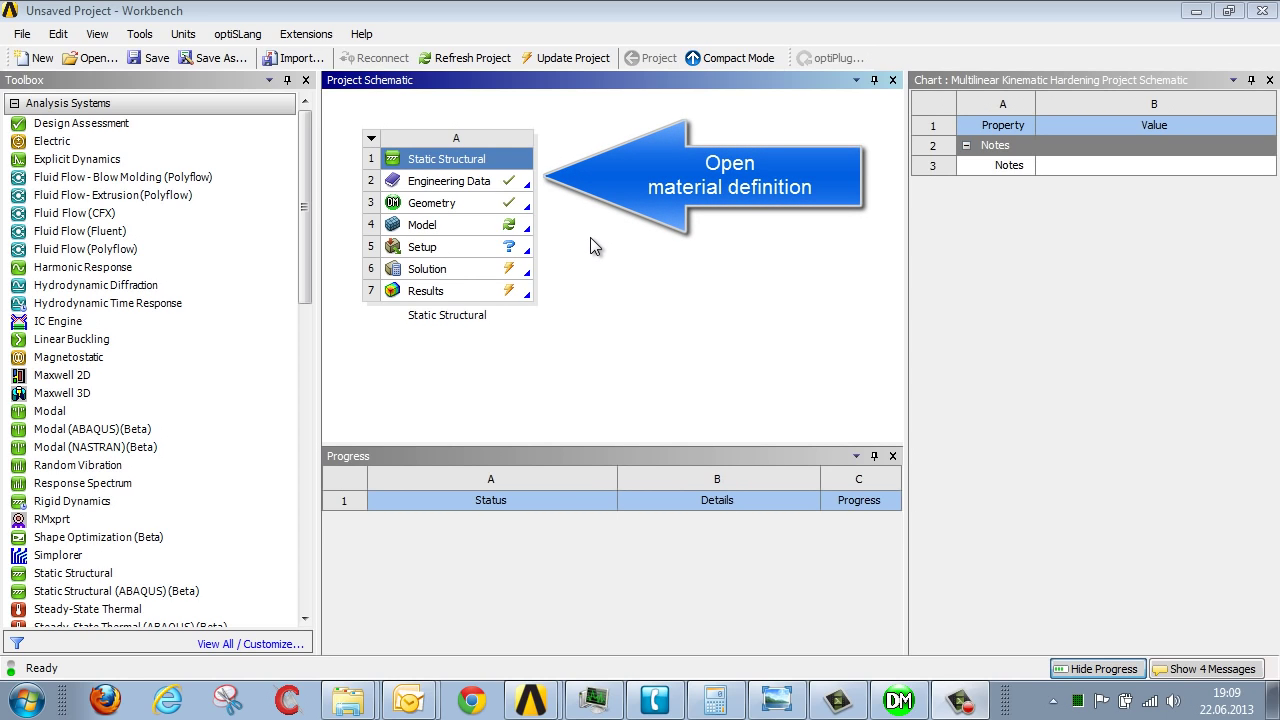
Open the engineering data and add the Multilinear Kinematic Hardening plasticity model to Structural Steel.
{"action": "double_click", "coordinate": [500, 181]}
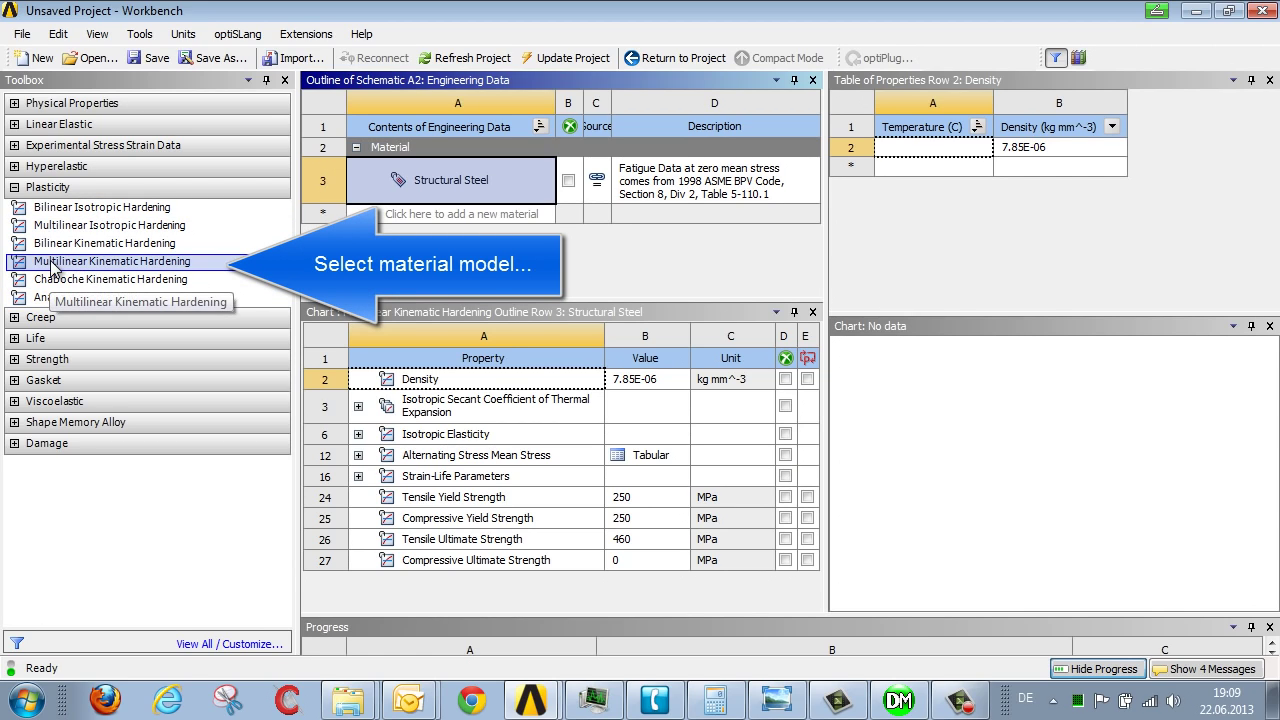
{"action": "left_click_drag", "start_coordinate": [92, 265], "coordinate": [430, 180]}
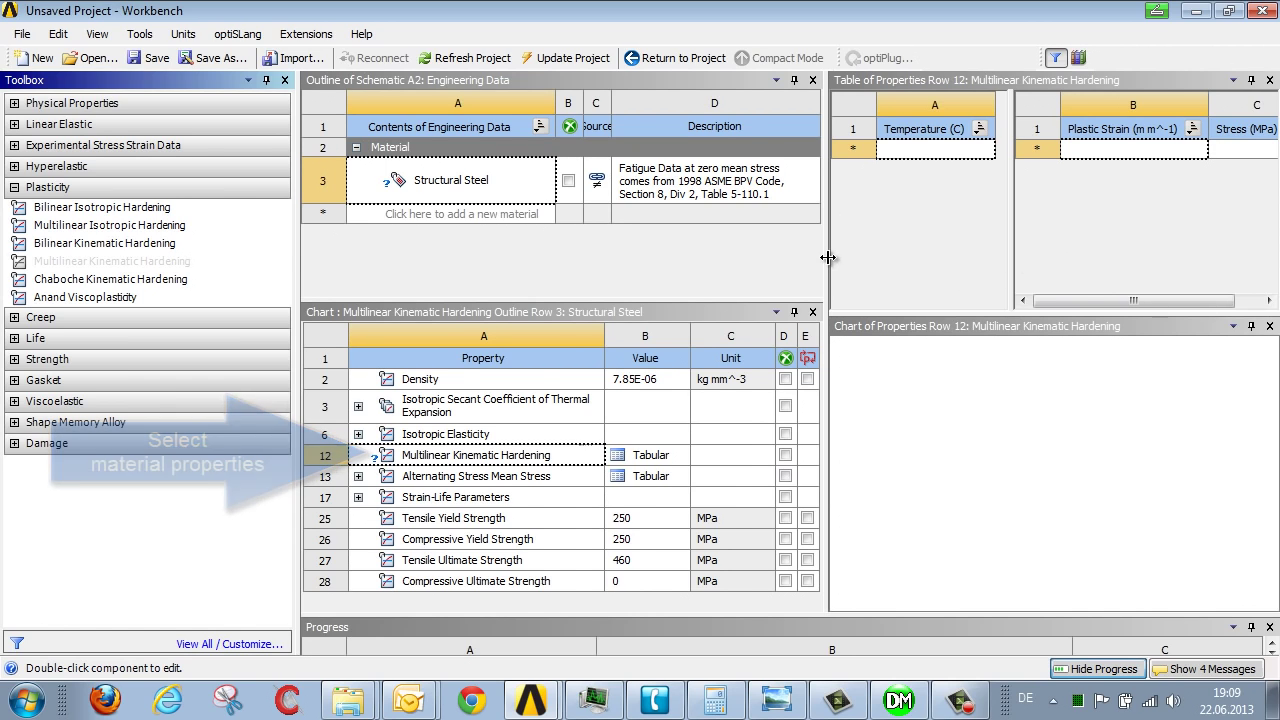
Define the hardening curve at 20 °C with plastic strain/stress (MPa) pairs 0/200, 0.001/220, 0.007/230, 0.02/240, 0.1/265 and 0.3/300.
{"action": "left_click_drag", "start_coordinate": [828, 258], "coordinate": [680, 252]}
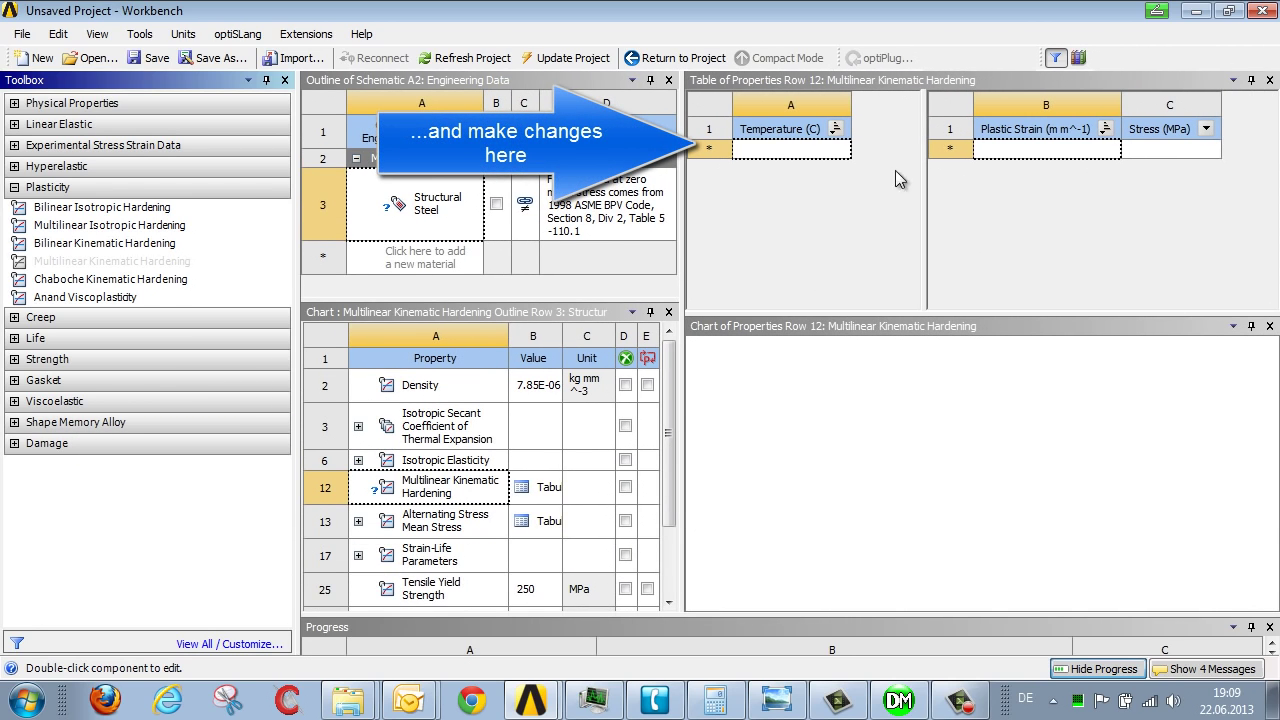
{"action": "left_click", "coordinate": [819, 151]}
{"action": "type", "text": "20"}
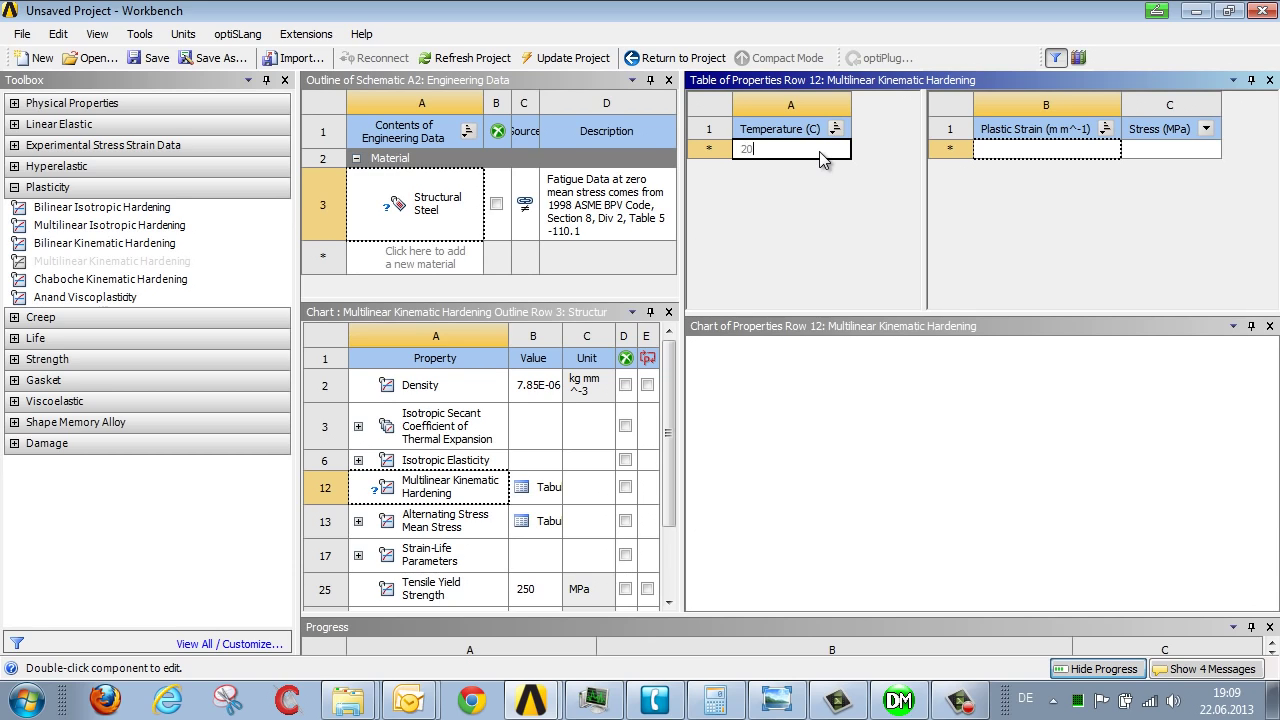
{"action": "key", "text": "Return"}
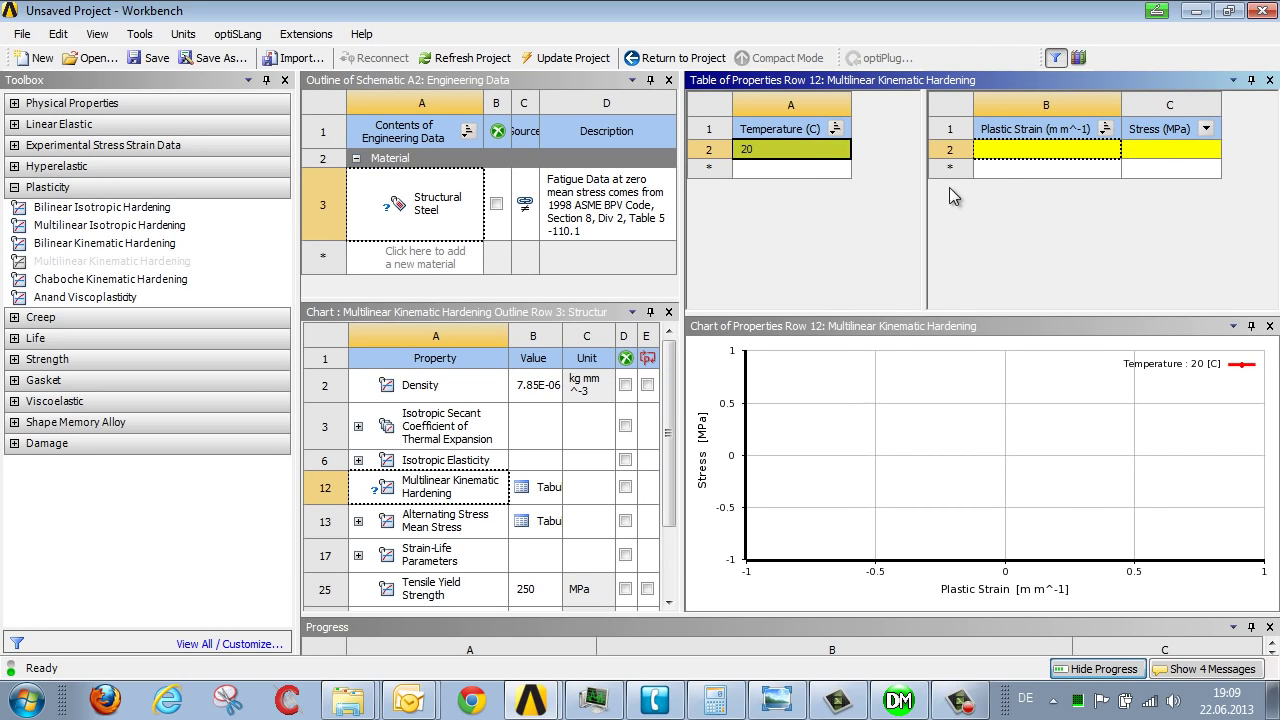
{"action": "left_click", "coordinate": [1004, 146]}
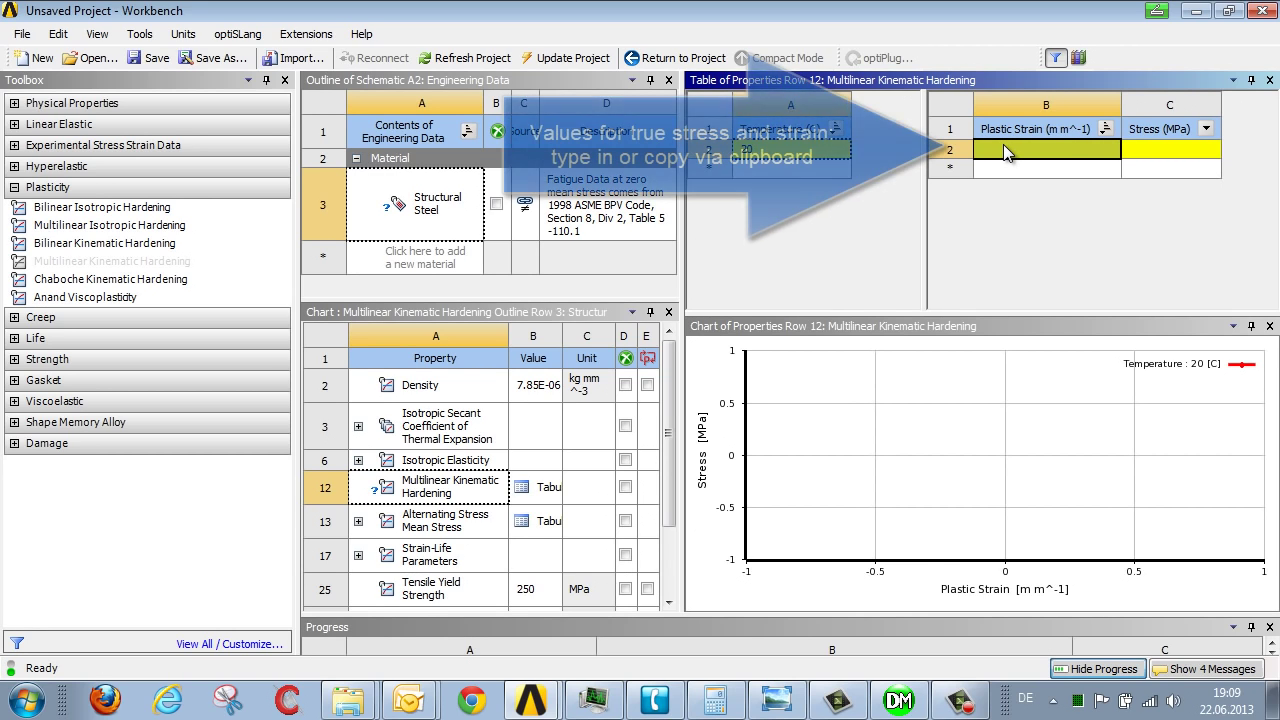
{"action": "type", "text": "0\t200 0.001\t220 0.007\t230 0.02\t240 0.1\t265 0.3\t300"}
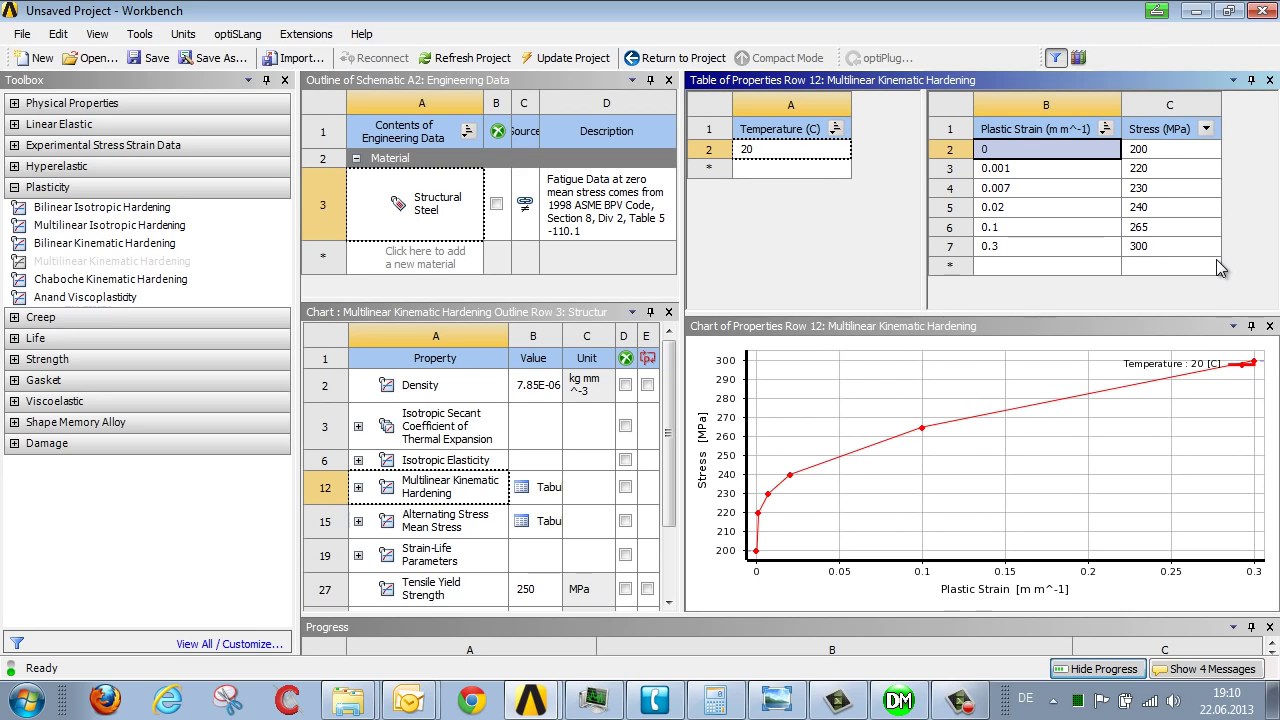
Return to the project schematic and open the static structural system's Model in Mechanical.
{"action": "left_click", "coordinate": [652, 62]}
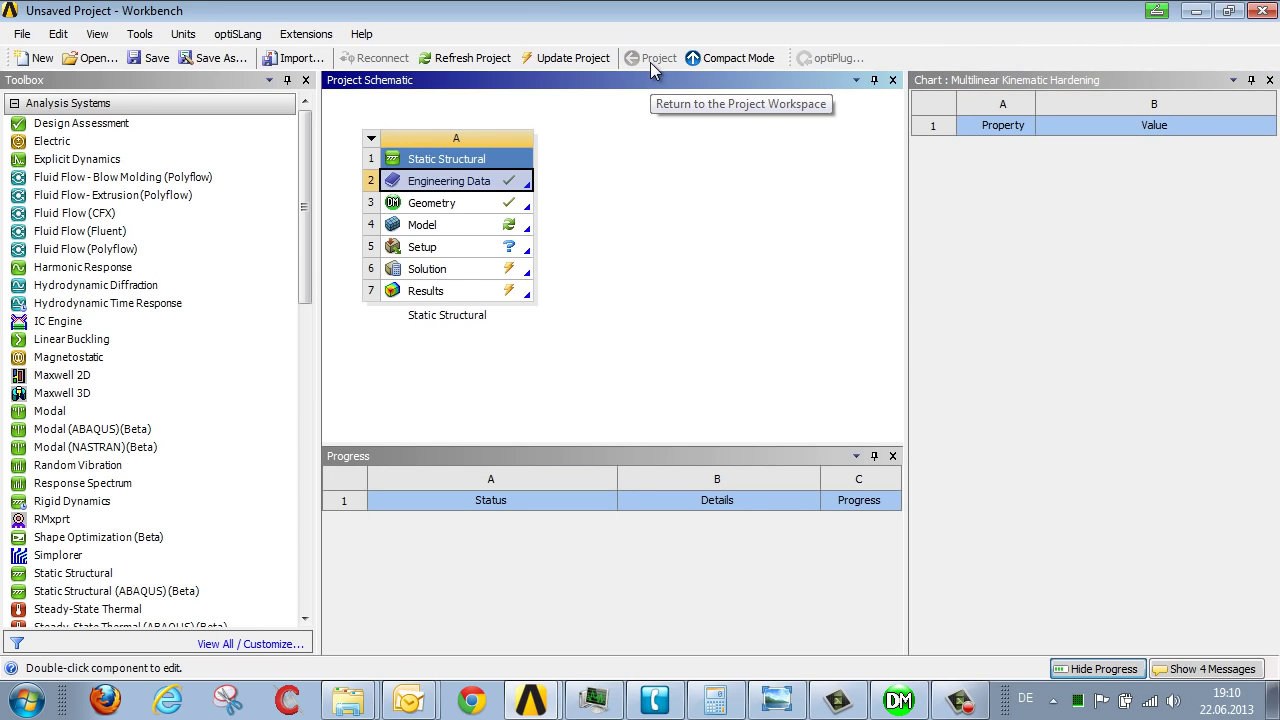
{"action": "double_click", "coordinate": [473, 226]}
{"action": "left_click", "coordinate": [718, 391]}
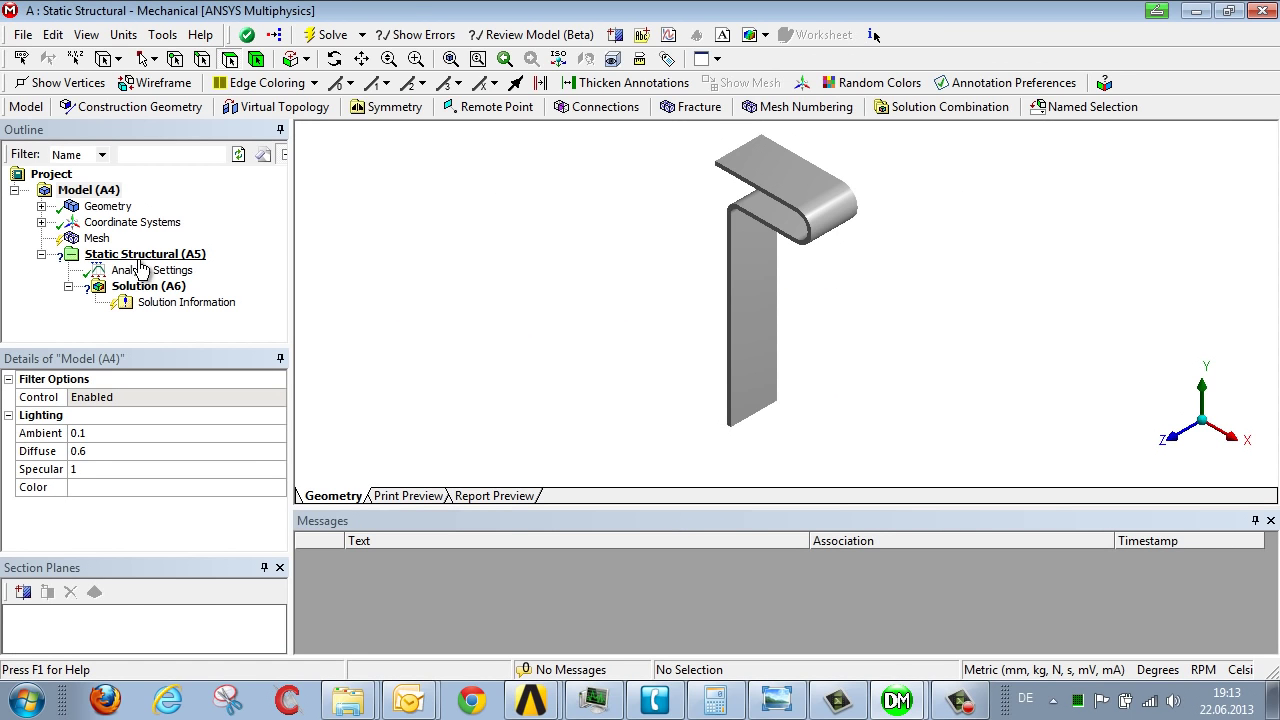
Check the solid body's material assignment and Nonlinear Effects setting.
{"action": "left_click", "coordinate": [41, 206]}
{"action": "left_click", "coordinate": [122, 223]}
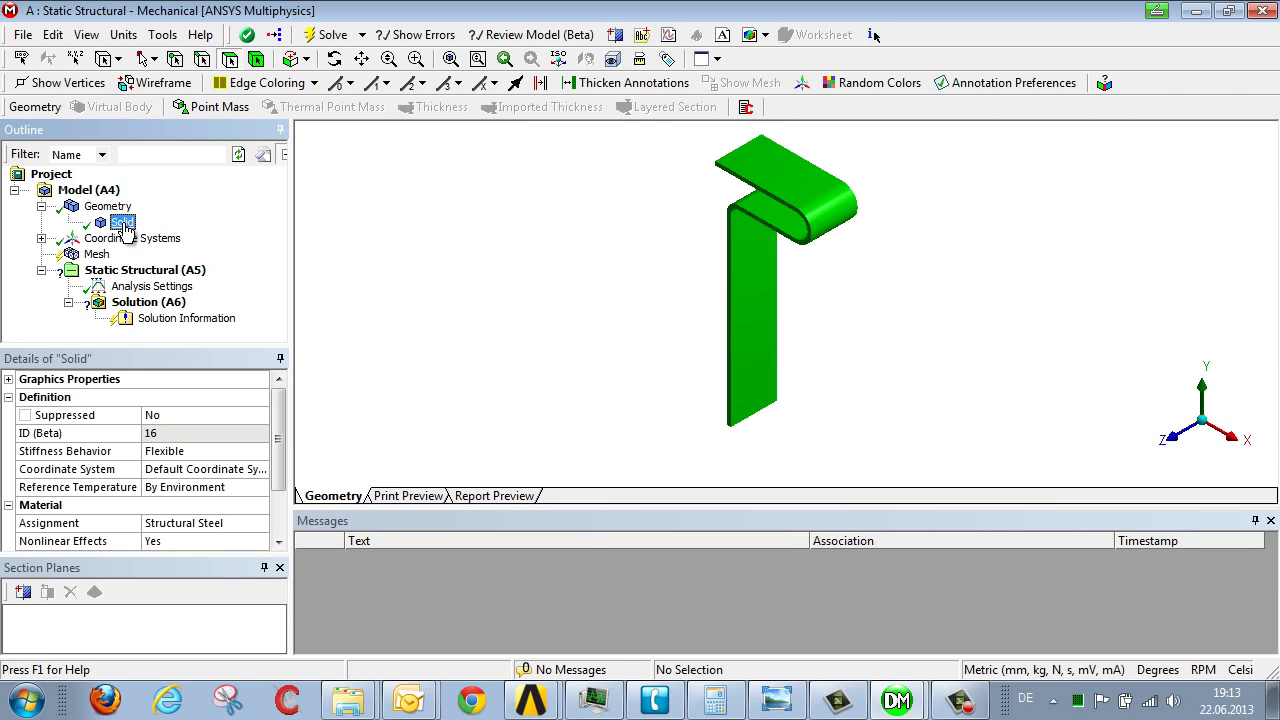
{"action": "left_click_drag", "start_coordinate": [278, 415], "coordinate": [278, 432]}
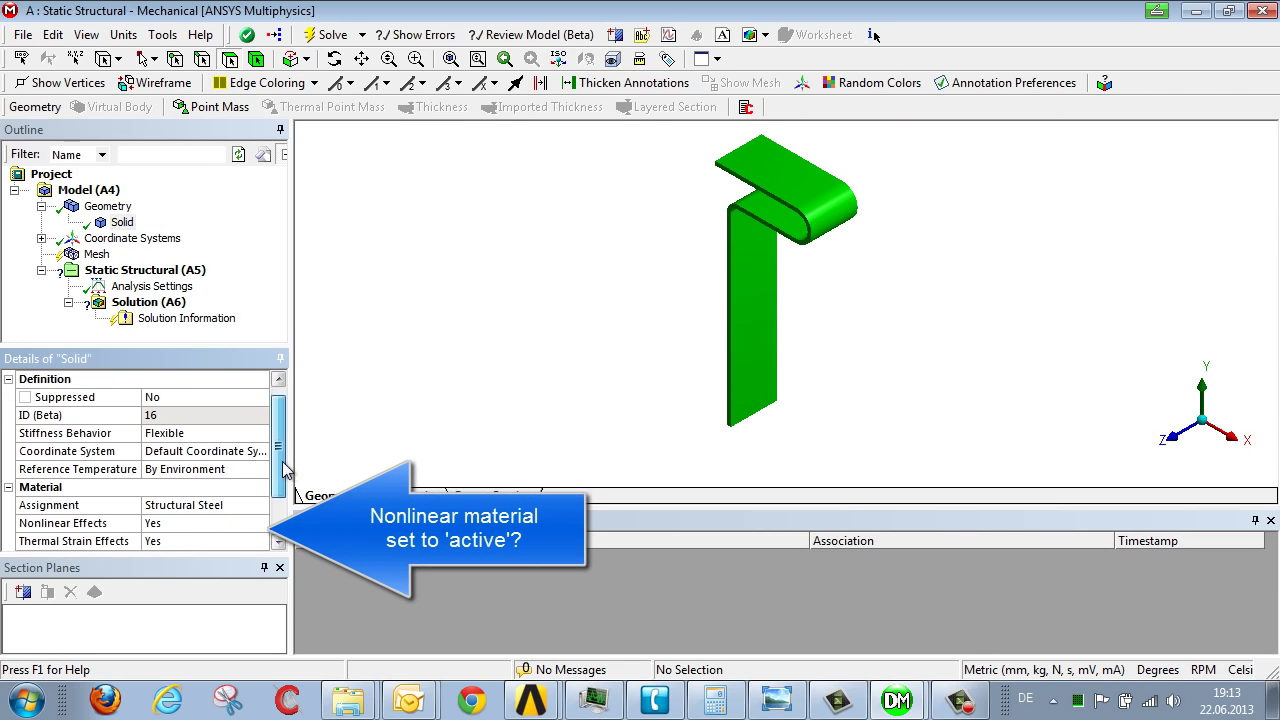
Generate the default mesh and inspect its elements through the strip's thickness.
{"action": "left_click", "coordinate": [97, 256]}
{"action": "right_click", "coordinate": [134, 280]}
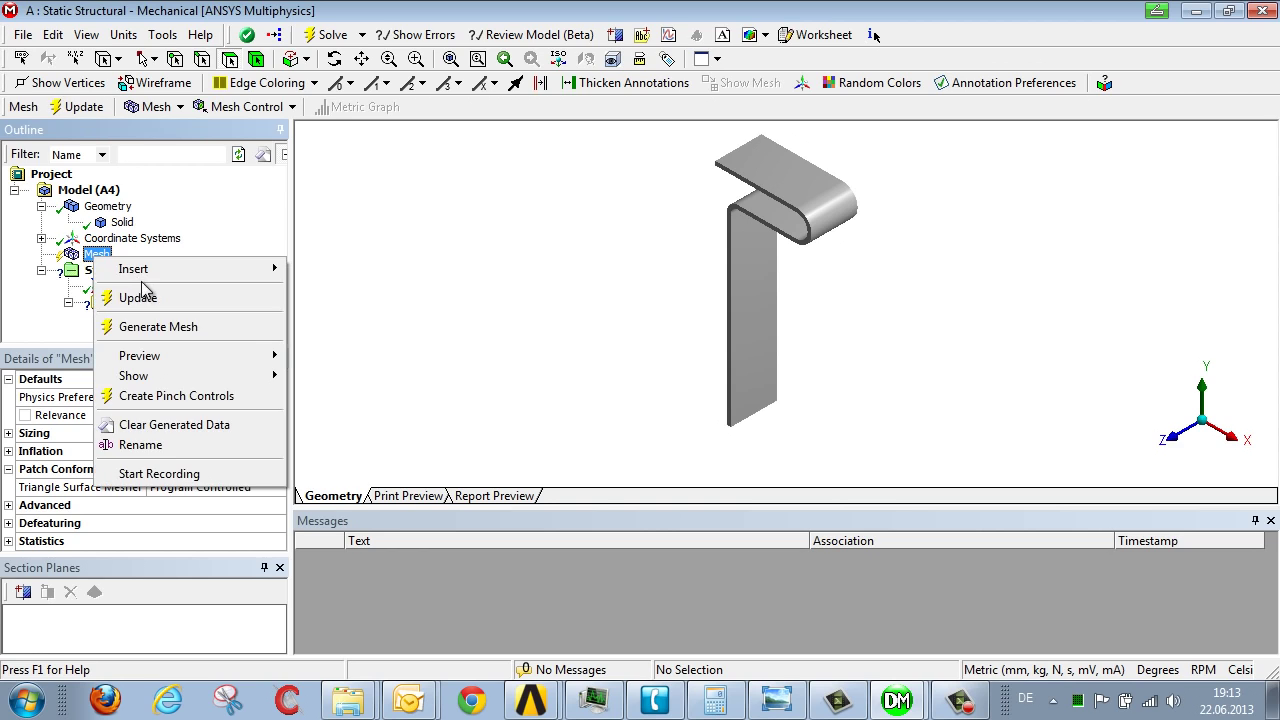
{"action": "left_click", "coordinate": [178, 328]}
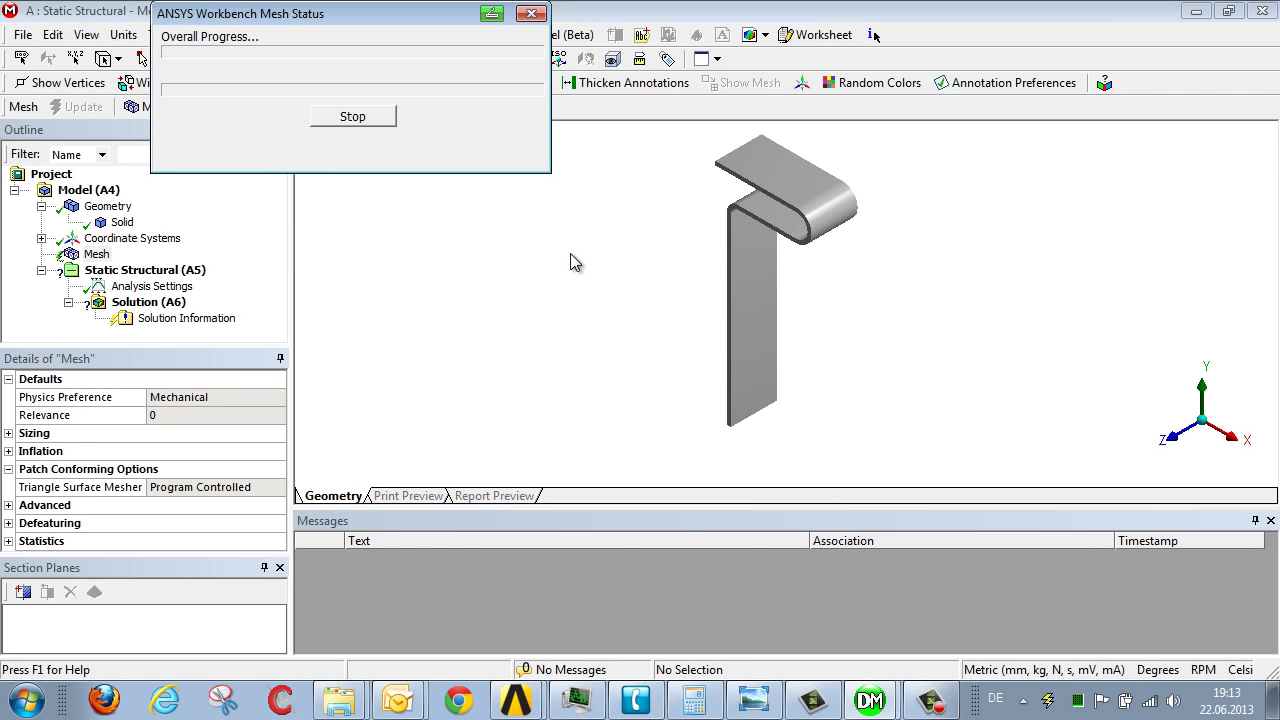
{"action": "middle_click_drag", "start_coordinate": [609, 267], "coordinate": [745, 200]}
{"action": "right_click_drag", "start_coordinate": [703, 134], "coordinate": [889, 221]}
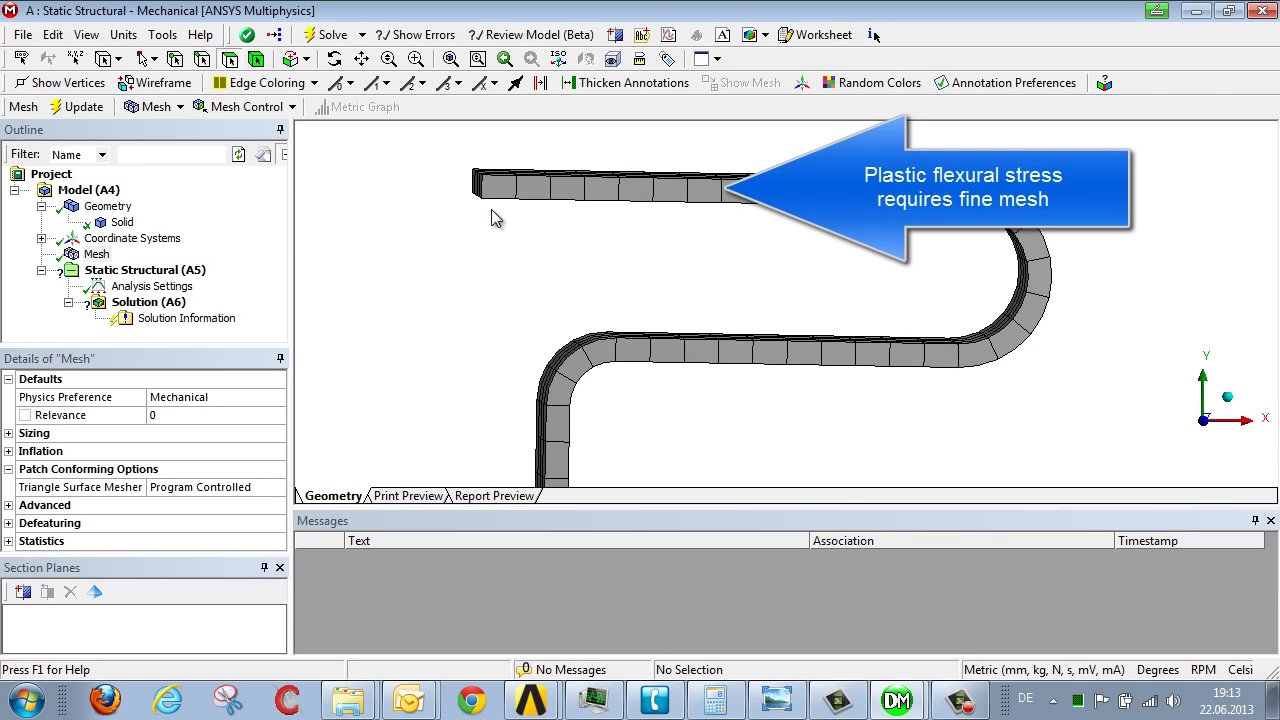
Add an edge sizing to the short thickness edge at the upper leg's free end, using Number of Divisions set to 7.
{"action": "left_click", "coordinate": [202, 58]}
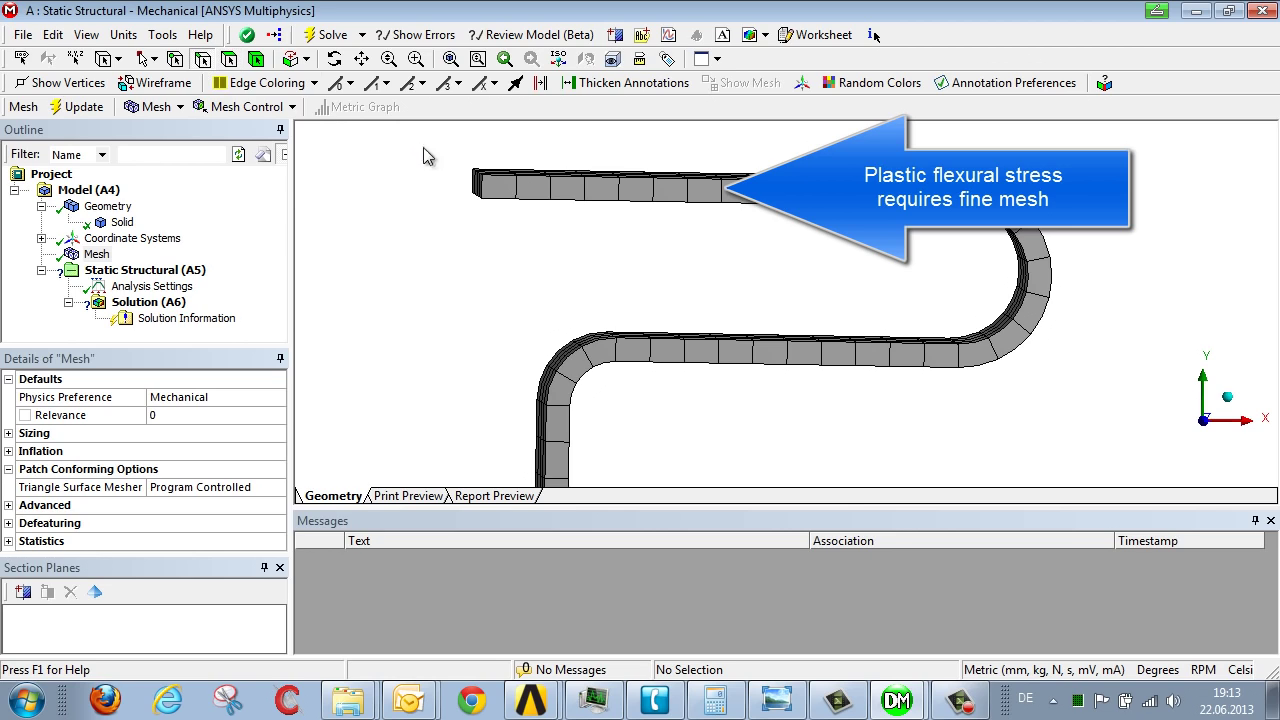
{"action": "left_click", "coordinate": [483, 190]}
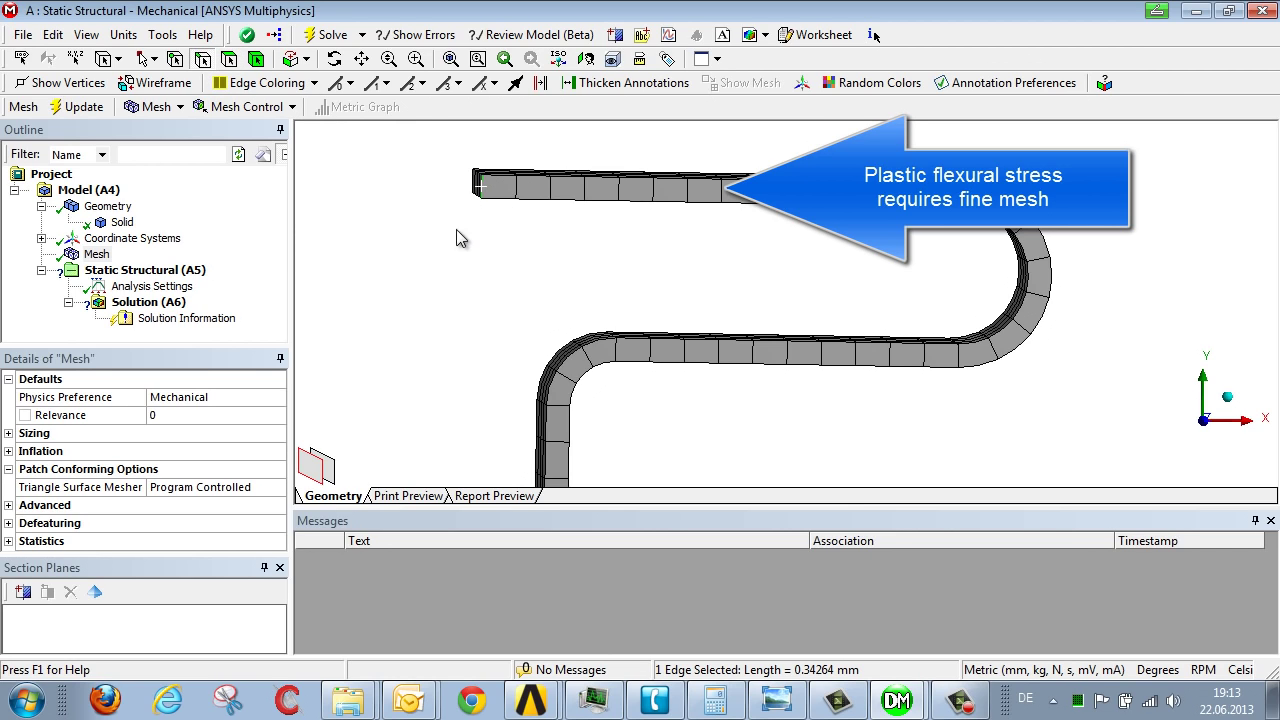
{"action": "left_click", "coordinate": [256, 109]}
{"action": "left_click", "coordinate": [245, 176]}
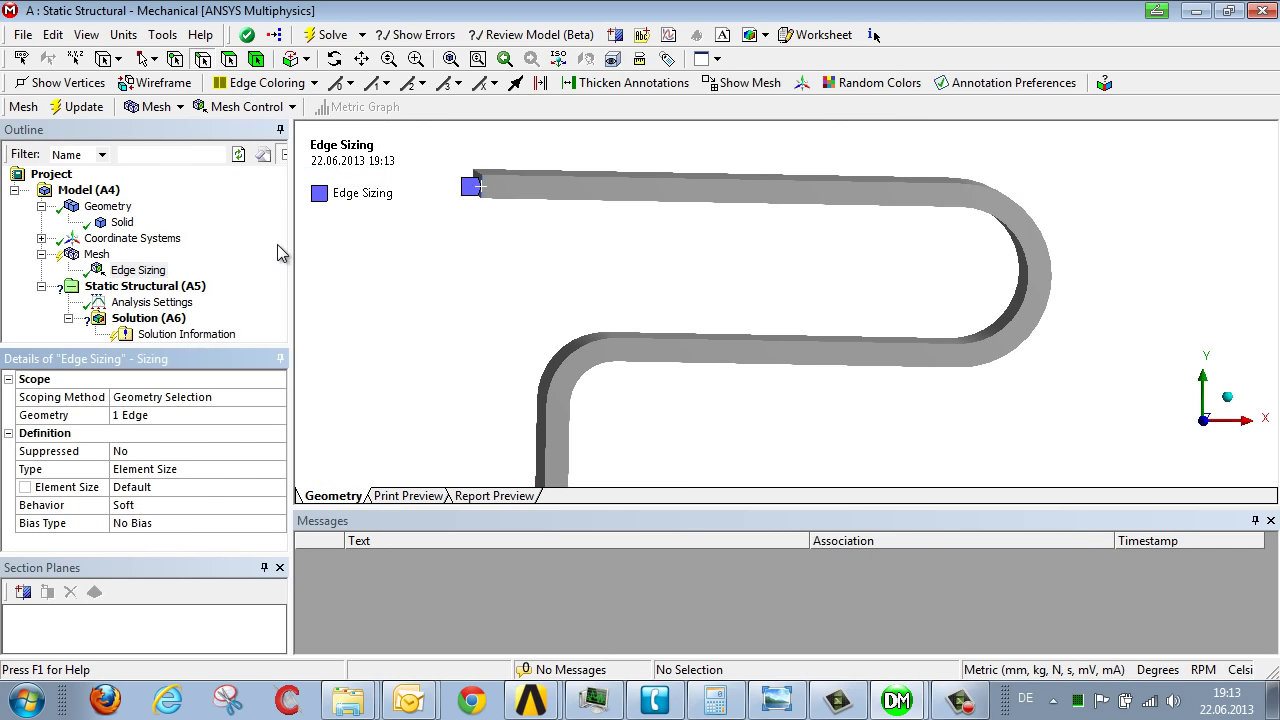
{"action": "left_click", "coordinate": [176, 490]}
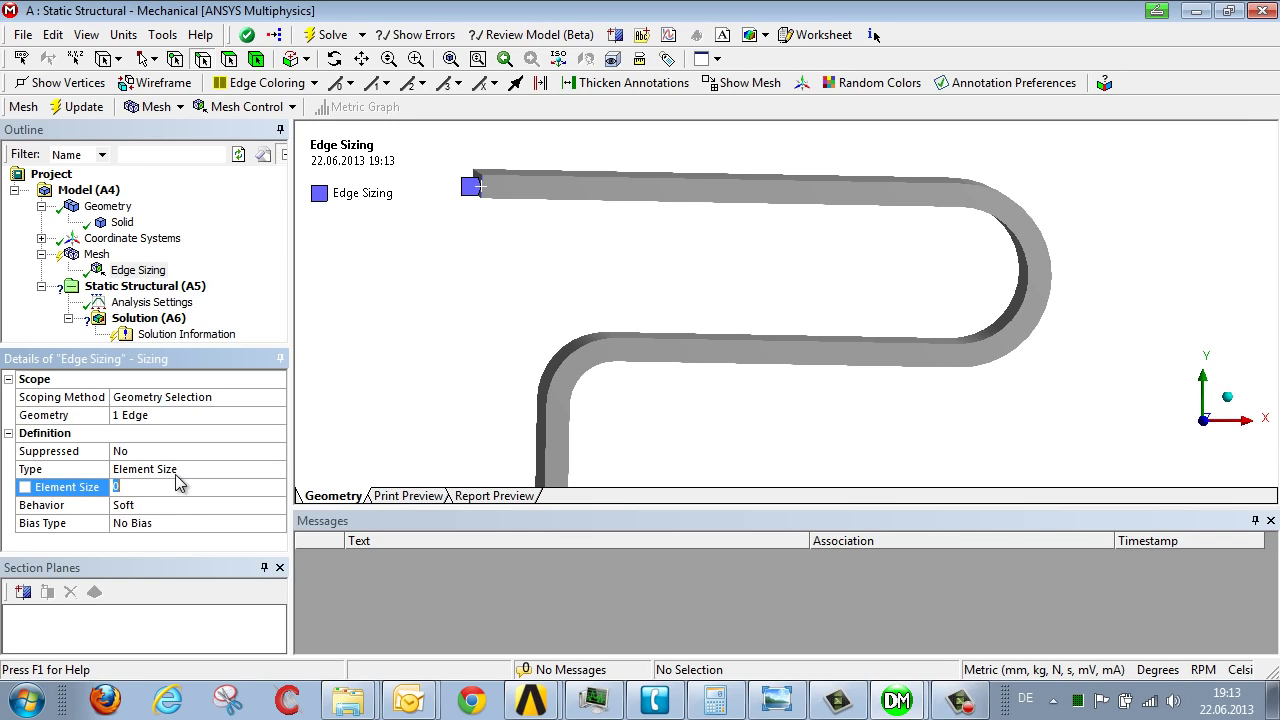
{"action": "left_click", "coordinate": [176, 476]}
{"action": "left_click", "coordinate": [180, 500]}
{"action": "left_click", "coordinate": [185, 487]}
{"action": "left_click_drag", "start_coordinate": [240, 497], "coordinate": [246, 497]}
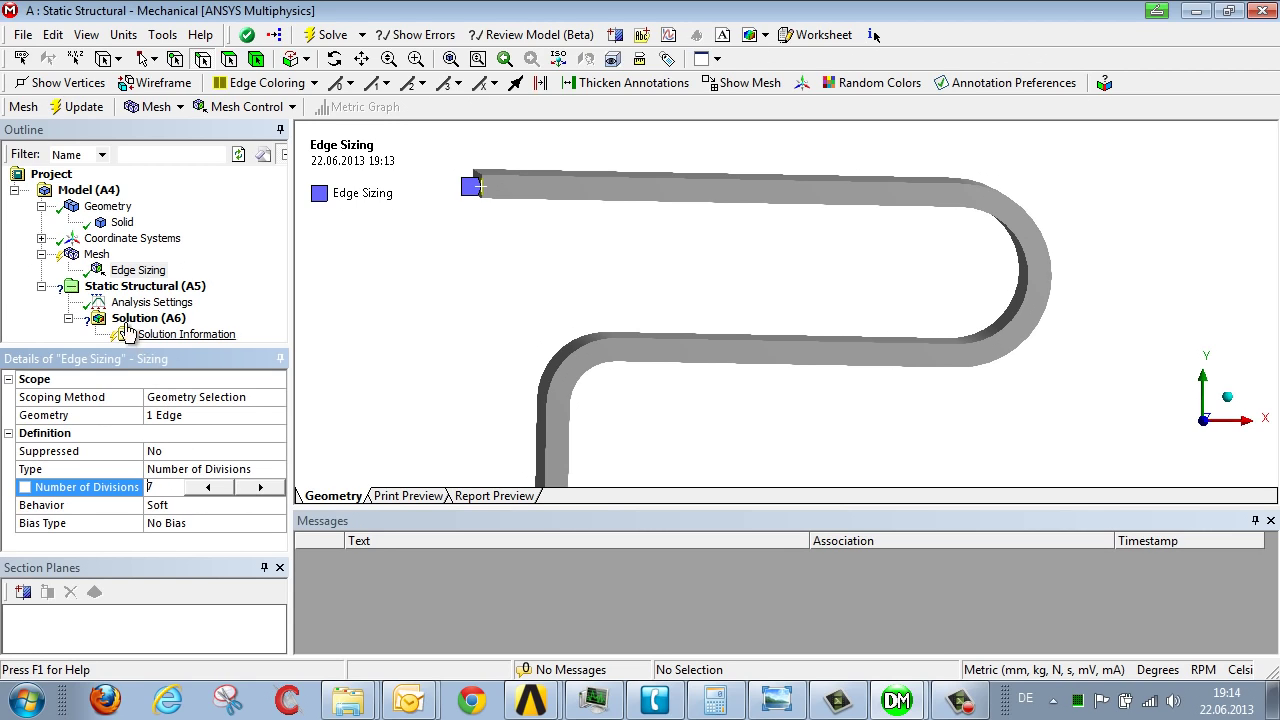
Regenerate the mesh with the edge sizing and inspect the refined elements along the bent strip.
{"action": "right_click", "coordinate": [98, 254]}
{"action": "left_click", "coordinate": [166, 324]}
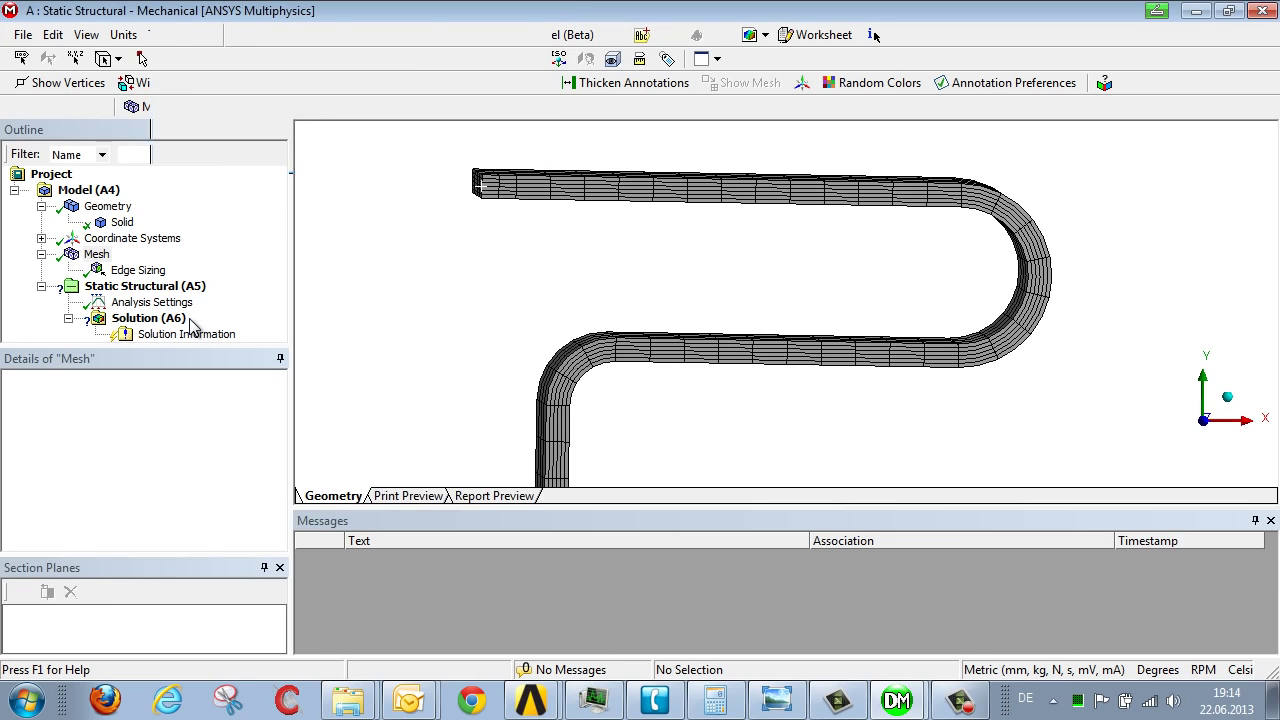
{"action": "middle_click_drag", "start_coordinate": [654, 309], "coordinate": [683, 320]}
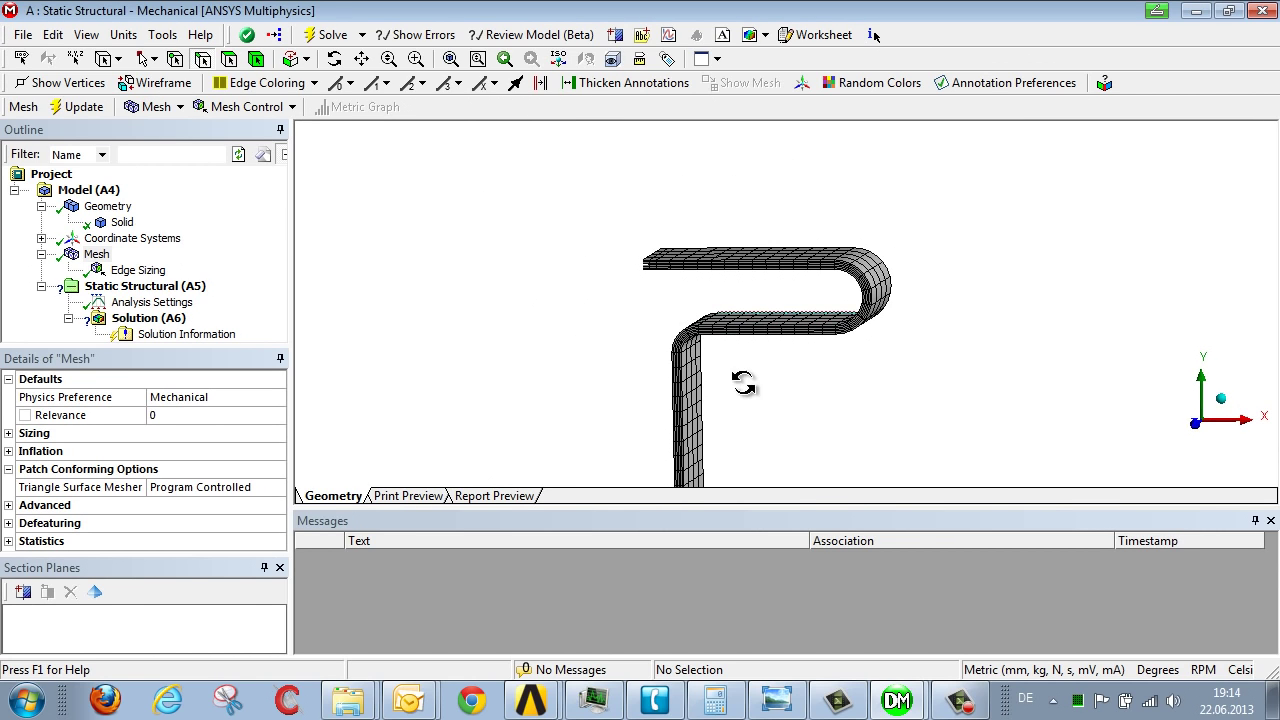
{"action": "mouse_move", "coordinate": [743, 383]}
{"action": "middle_mouse_down"}
{"action": "mouse_move", "coordinate": [697, 306]}
{"action": "mouse_move", "coordinate": [770, 317]}
{"action": "mouse_move", "coordinate": [552, 300]}
{"action": "middle_mouse_up"}
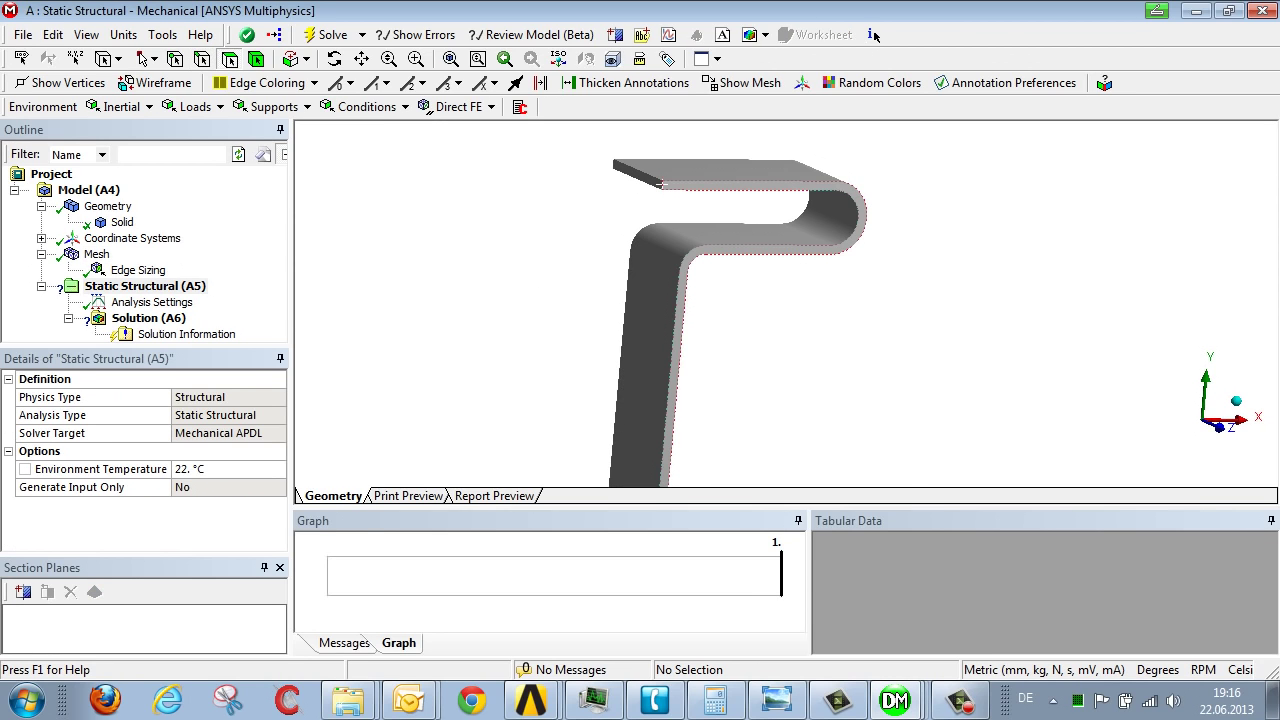
Apply a frictionless support to the small end face of the strip's upper leg.
{"action": "left_click", "coordinate": [268, 107]}
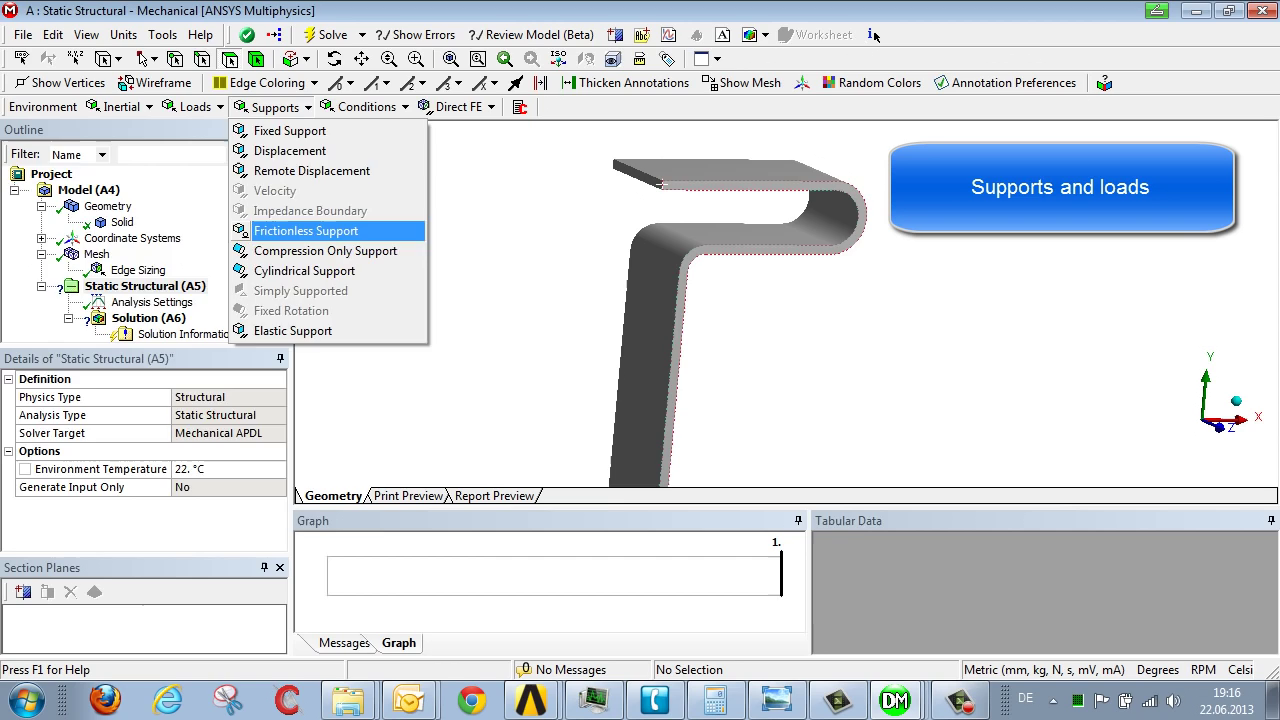
{"action": "key", "text": "Return"}
{"action": "left_click", "coordinate": [640, 176]}
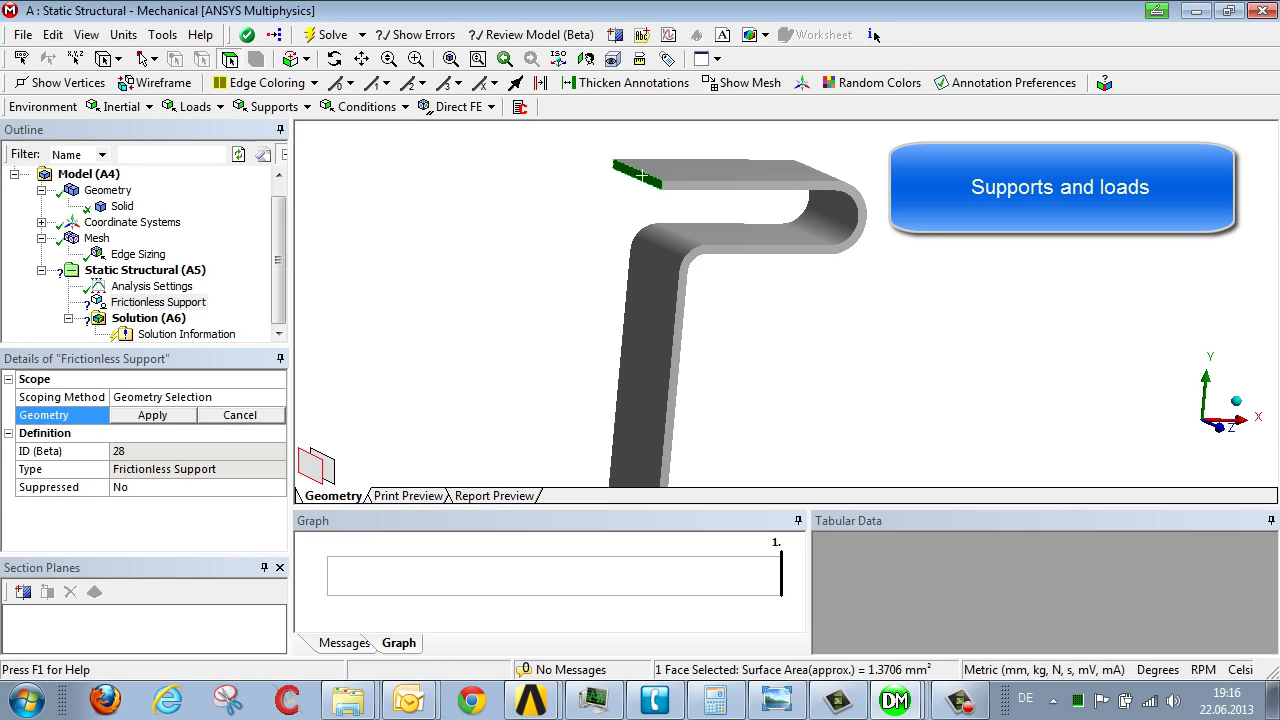
{"action": "left_click", "coordinate": [152, 415]}
Apply a second frictionless support to the flat top face of the upper leg.
{"action": "left_click", "coordinate": [718, 171]}
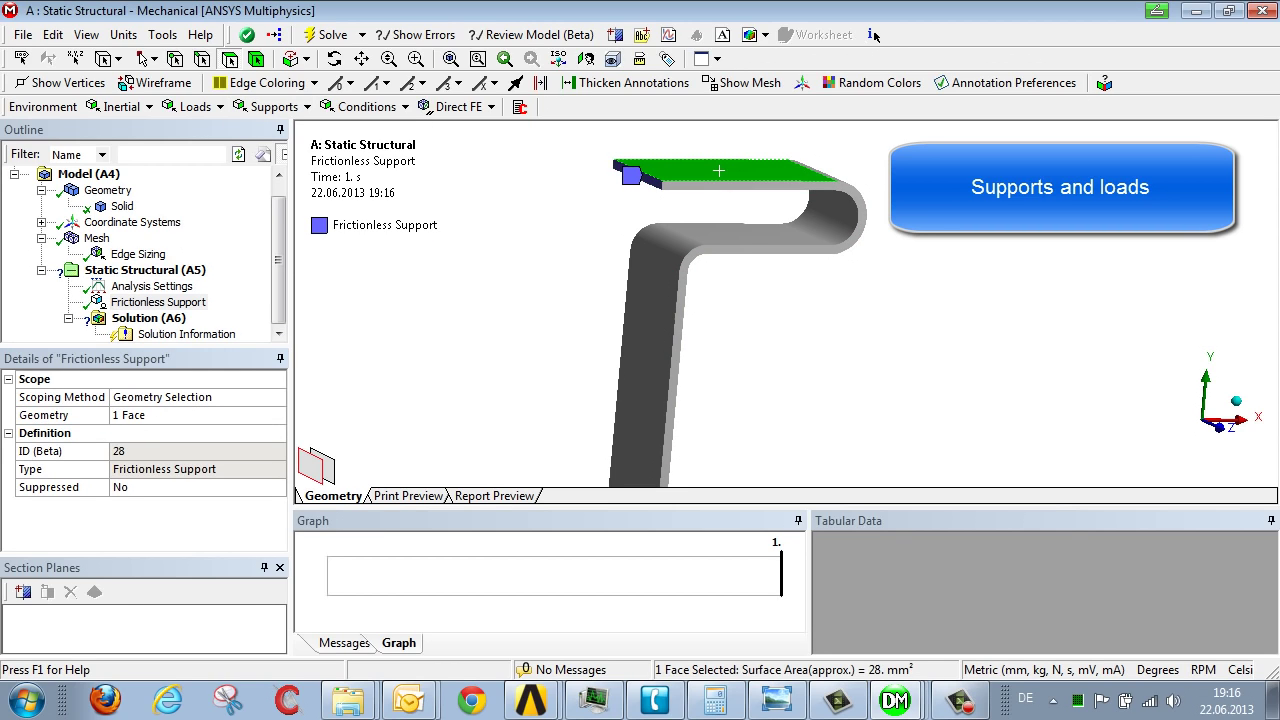
{"action": "left_click", "coordinate": [268, 106]}
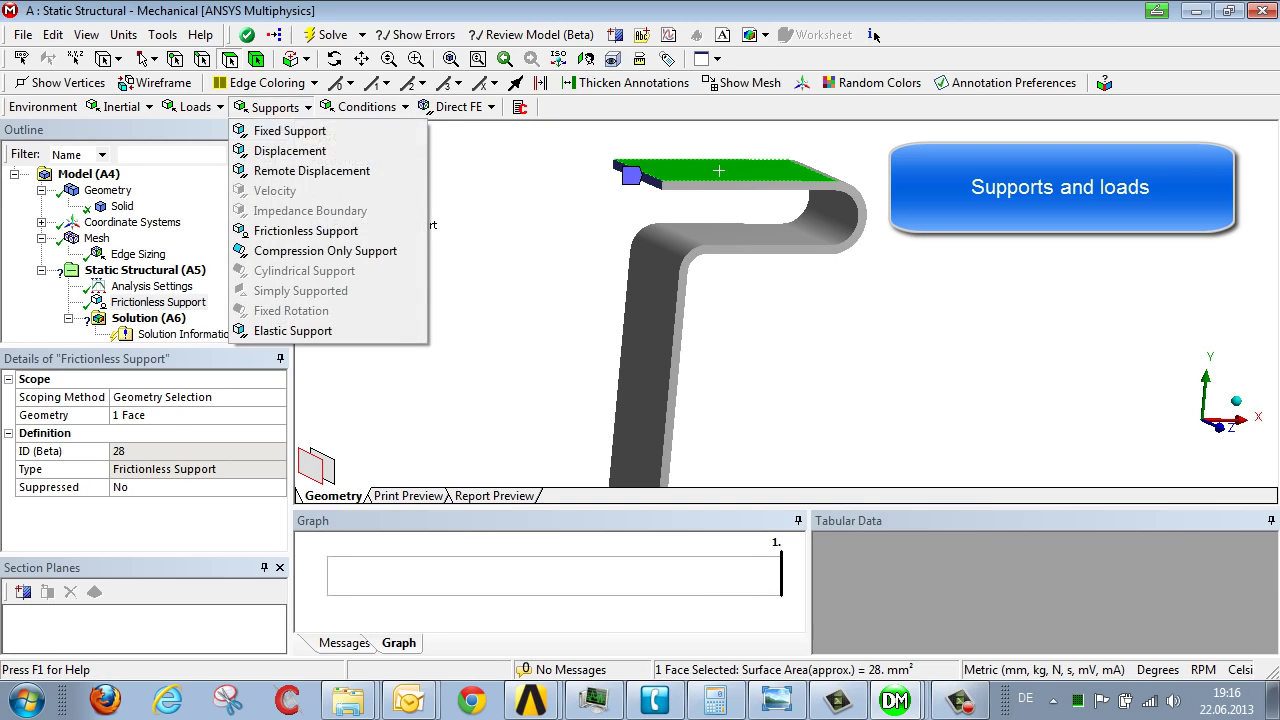
{"action": "left_click", "coordinate": [305, 230]}
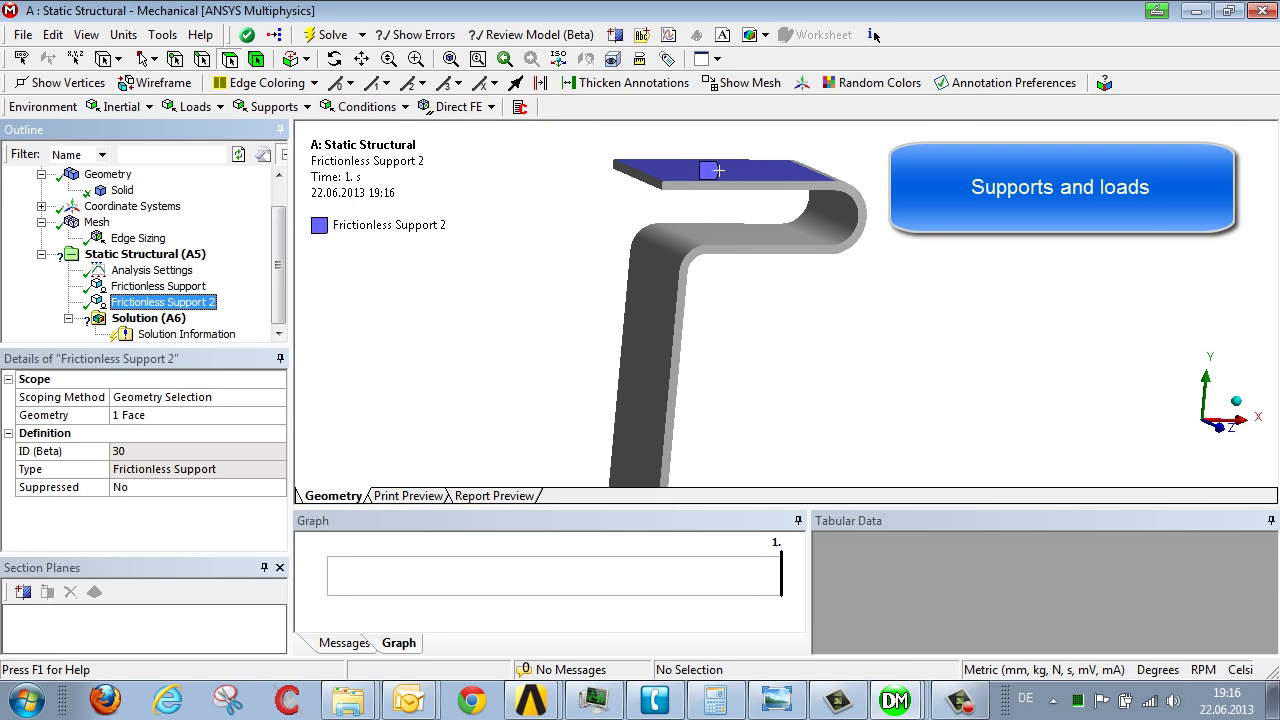
Apply a fixed support to the rear upper corner vertex of the upper leg's free end.
{"action": "middle_click_drag", "start_coordinate": [712, 171], "coordinate": [716, 188]}
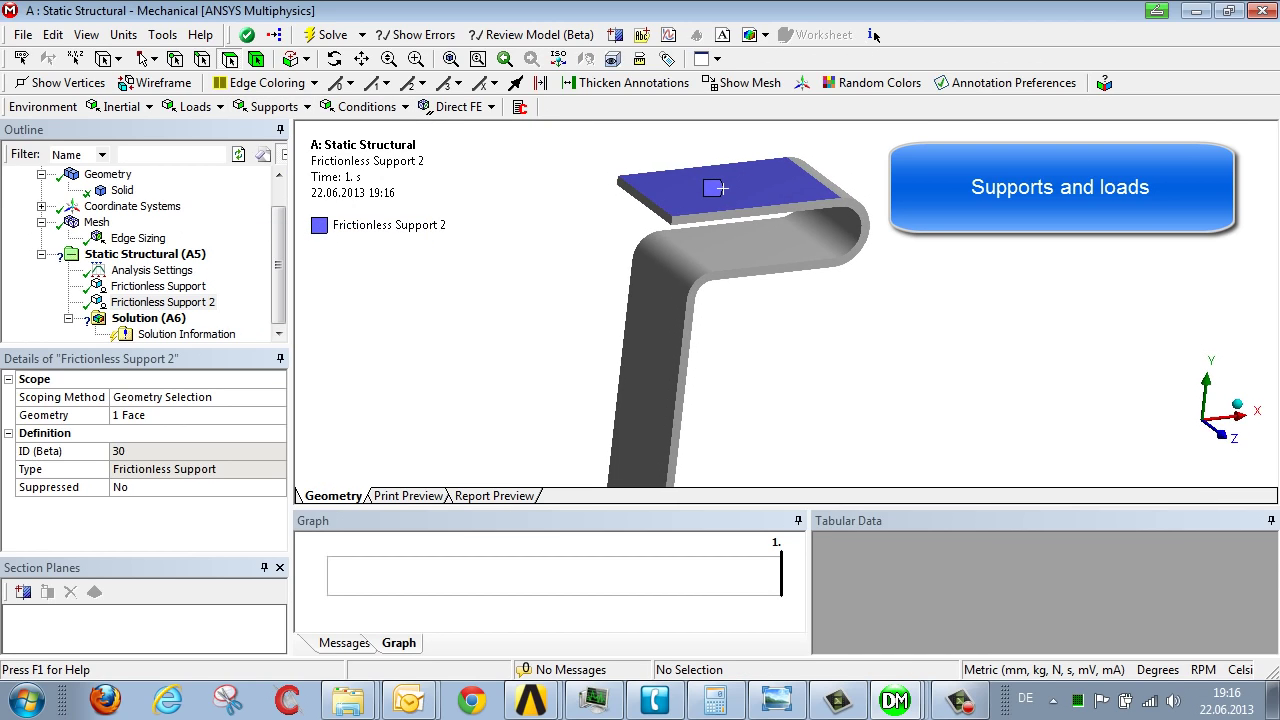
{"action": "key", "text": "ctrl+p"}
{"action": "left_click", "coordinate": [617, 177]}
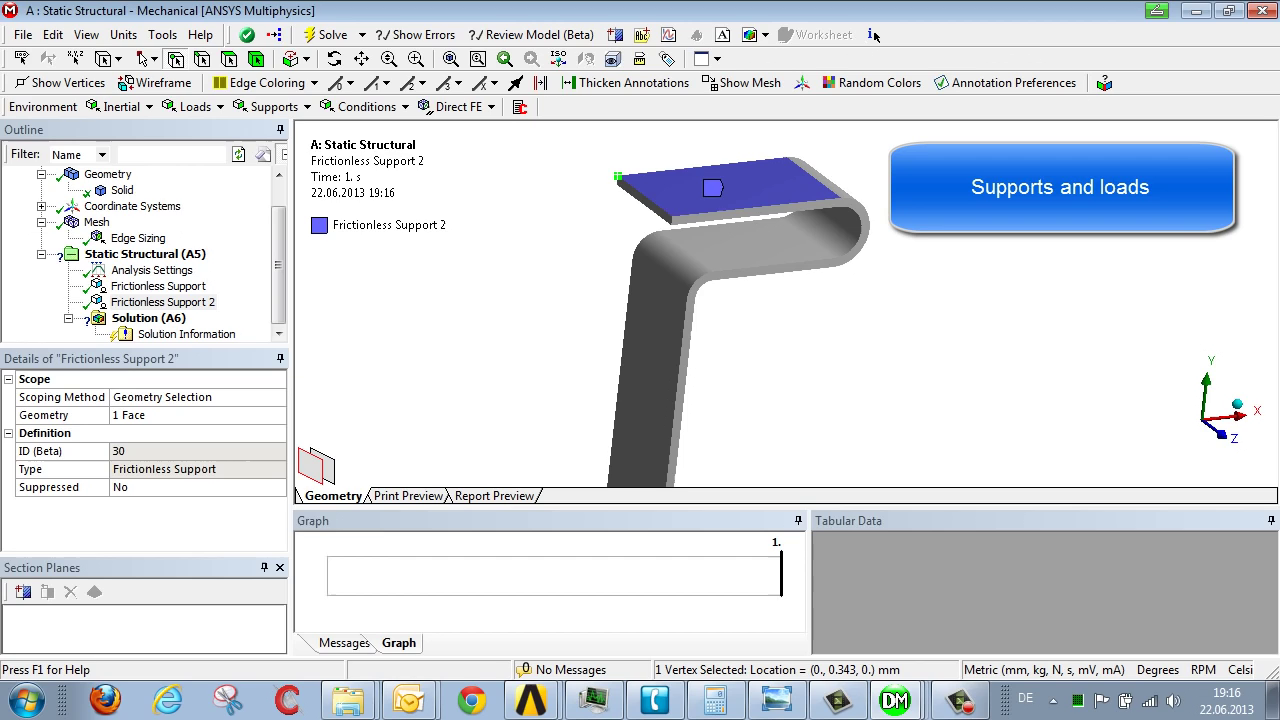
{"action": "left_click", "coordinate": [270, 107]}
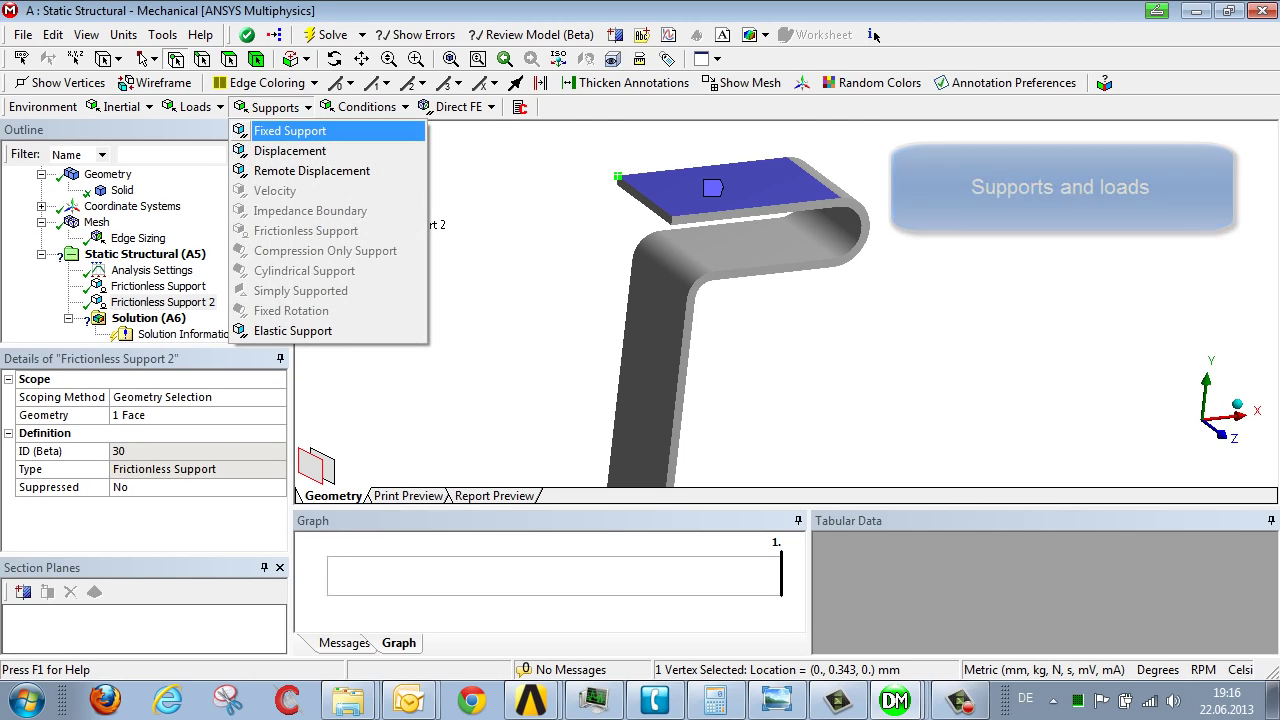
{"action": "left_click", "coordinate": [289, 131]}
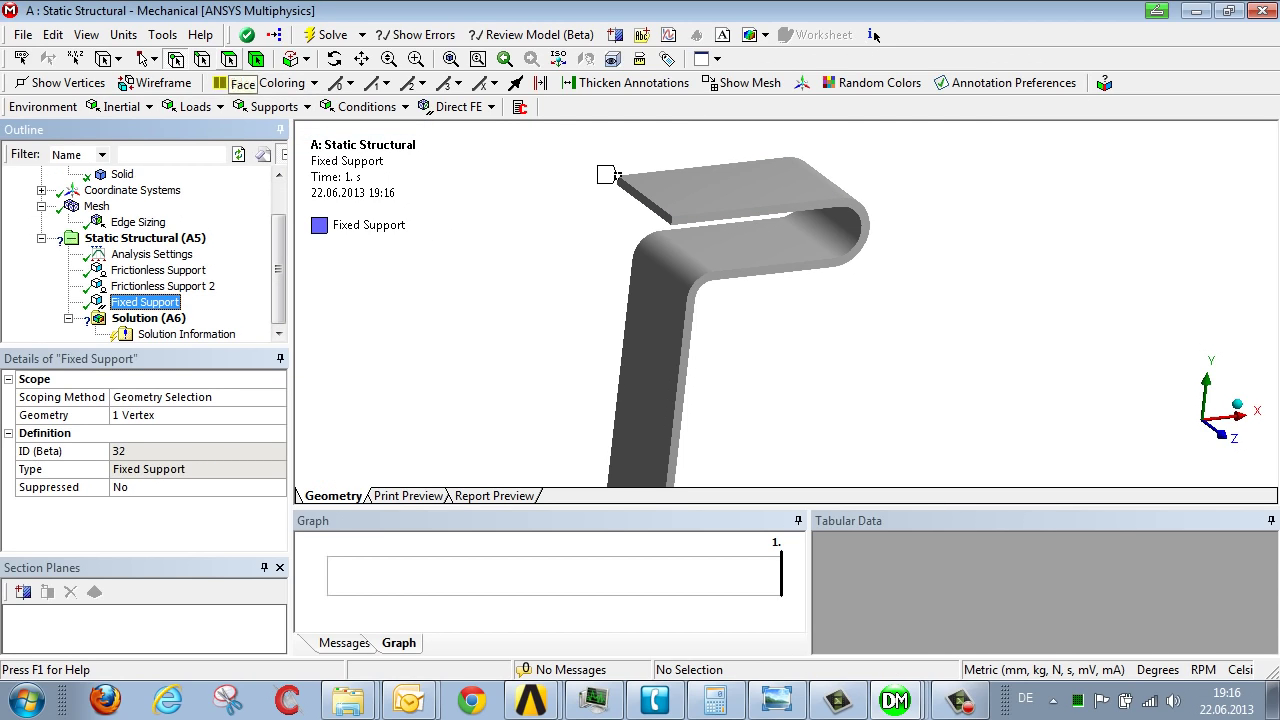
Apply a pressure load of 0.1 MPa to the large flat face of the strip's long lower leg.
{"action": "left_click", "coordinate": [632, 425]}
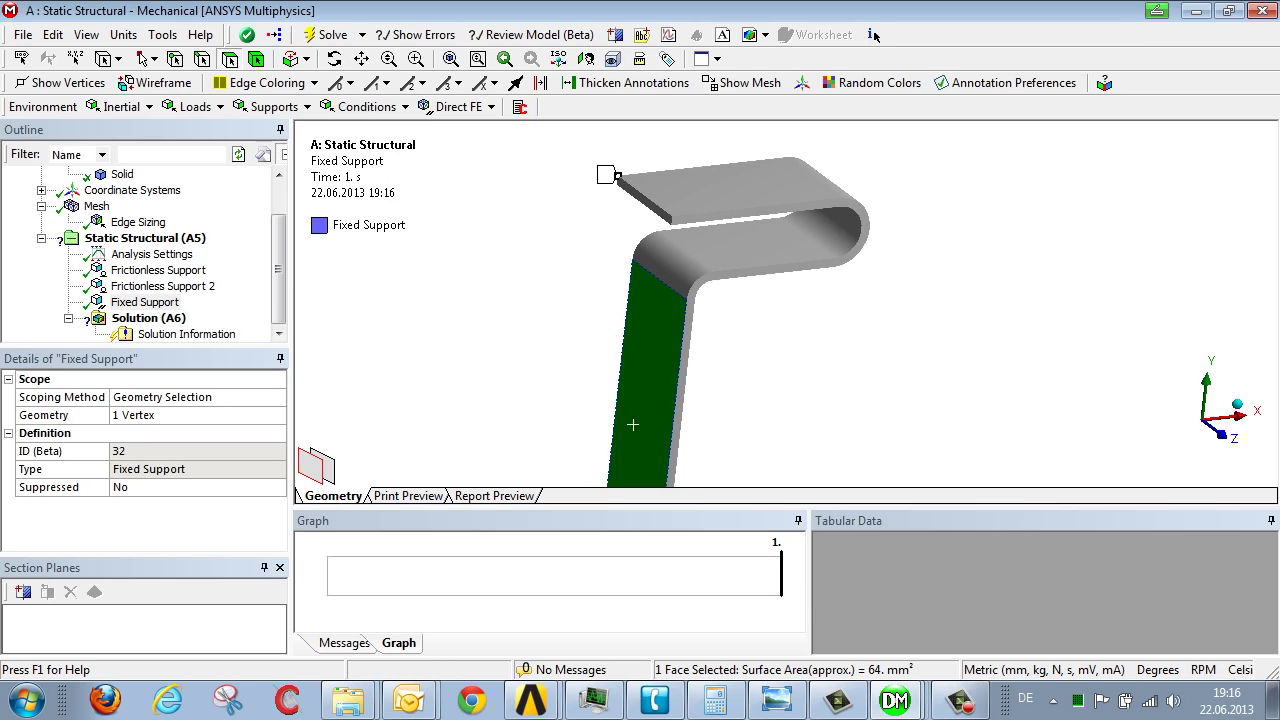
{"action": "middle_click_drag", "start_coordinate": [632, 425], "coordinate": [647, 373]}
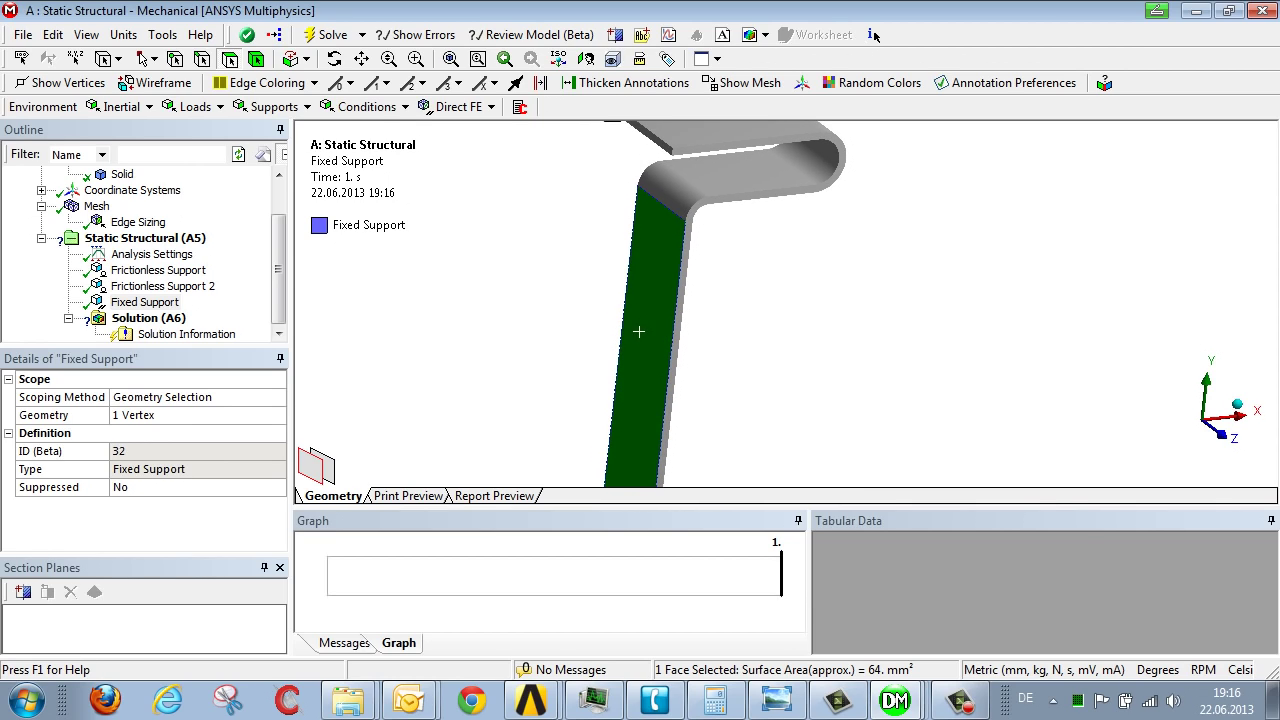
{"action": "middle_click_drag", "start_coordinate": [638, 331], "coordinate": [662, 291]}
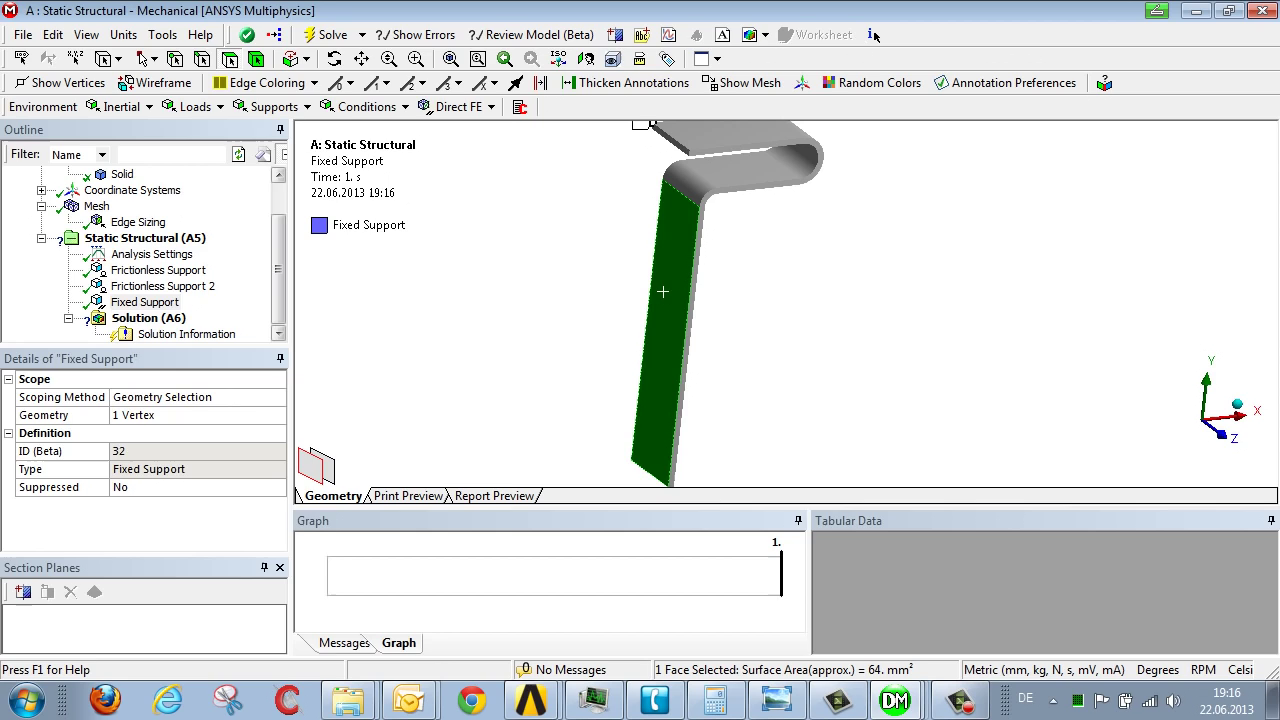
{"action": "left_click", "coordinate": [190, 106]}
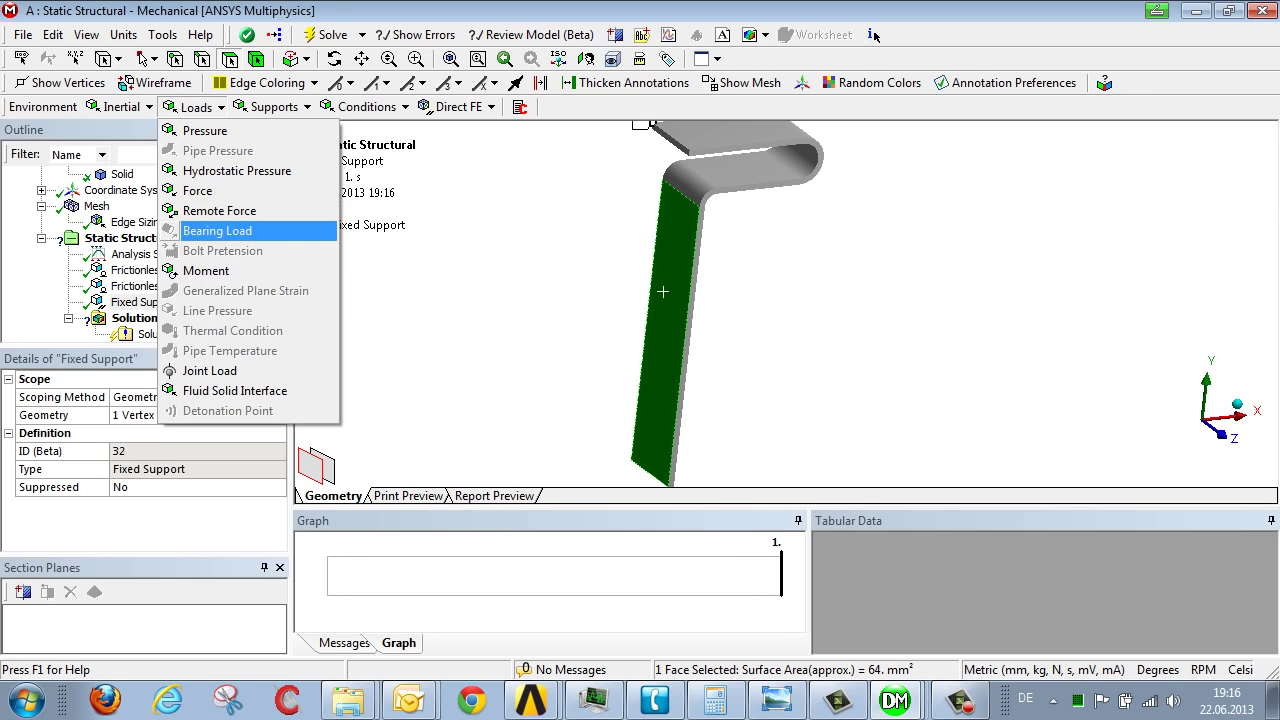
{"action": "key", "text": "Up"}
{"action": "key", "text": "Up"}
{"action": "key", "text": "Up"}
{"action": "key", "text": "Up"}
{"action": "key", "text": "Return"}
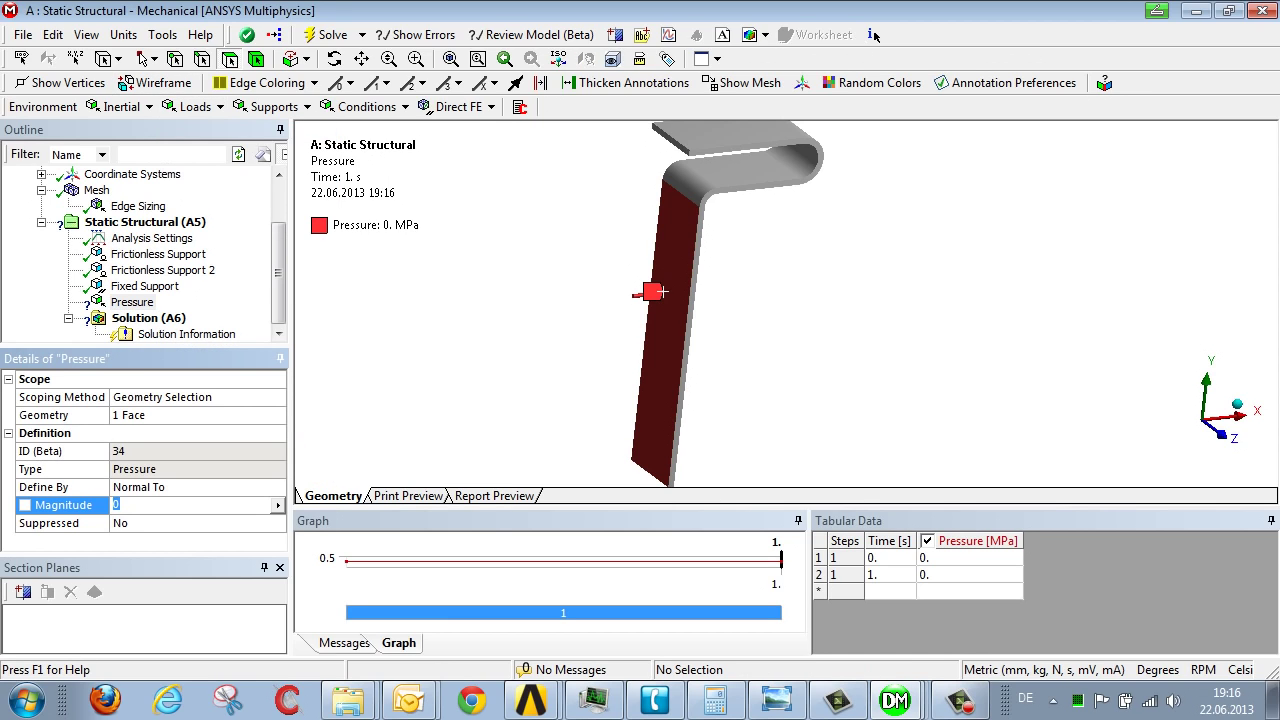
Add total deformation, equivalent plastic strain and equivalent total strain results to the solution.
{"action": "left_click", "coordinate": [148, 318]}
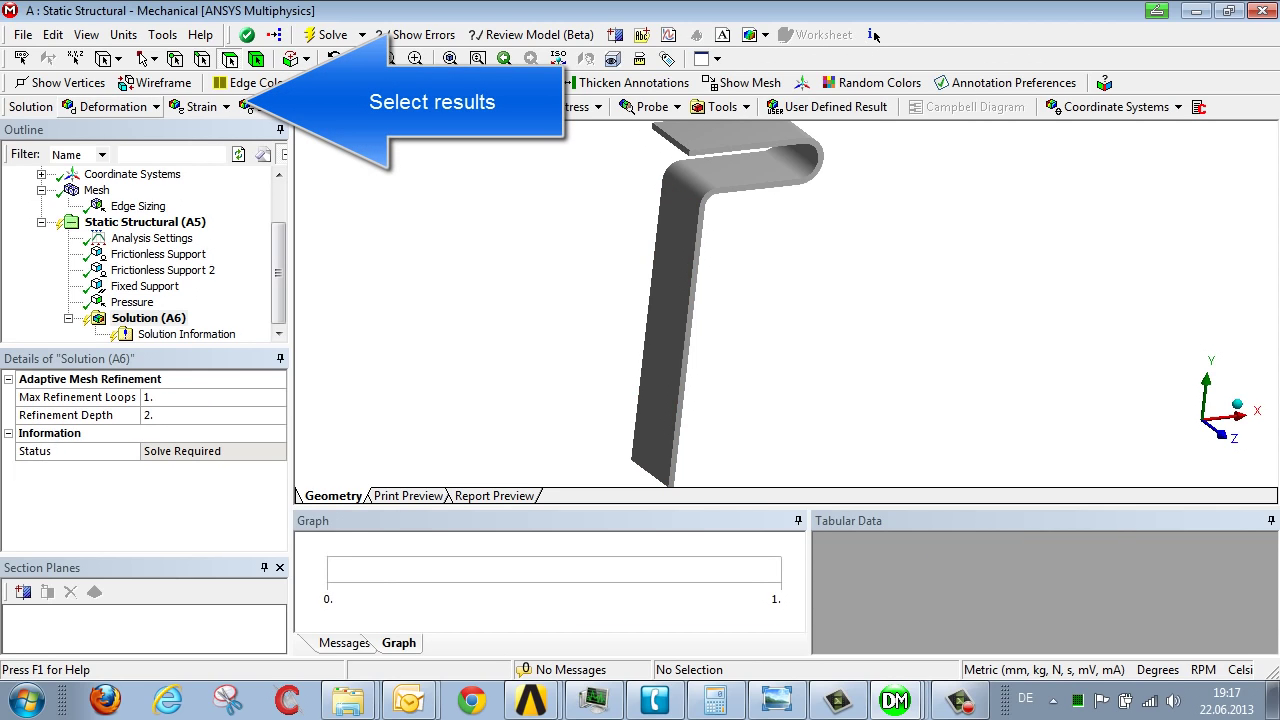
{"action": "left_click", "coordinate": [113, 106]}
{"action": "left_click", "coordinate": [100, 129]}
{"action": "left_click", "coordinate": [197, 106]}
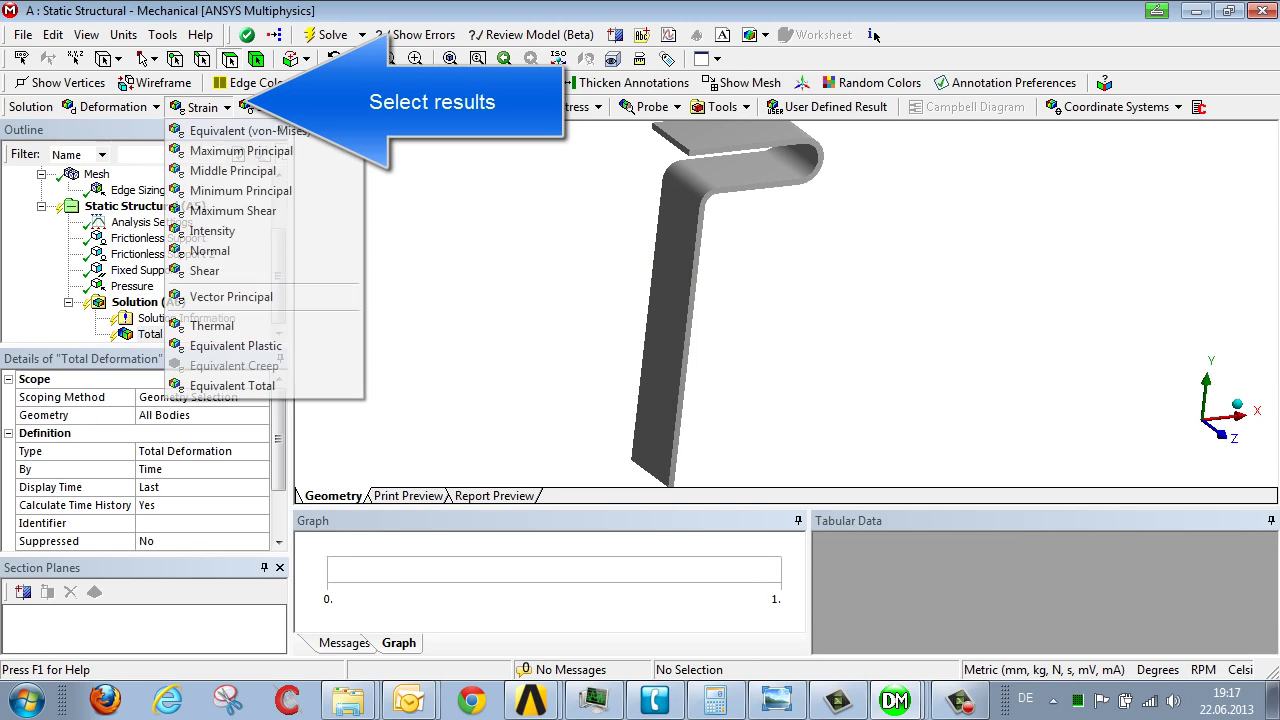
{"action": "left_click", "coordinate": [236, 345]}
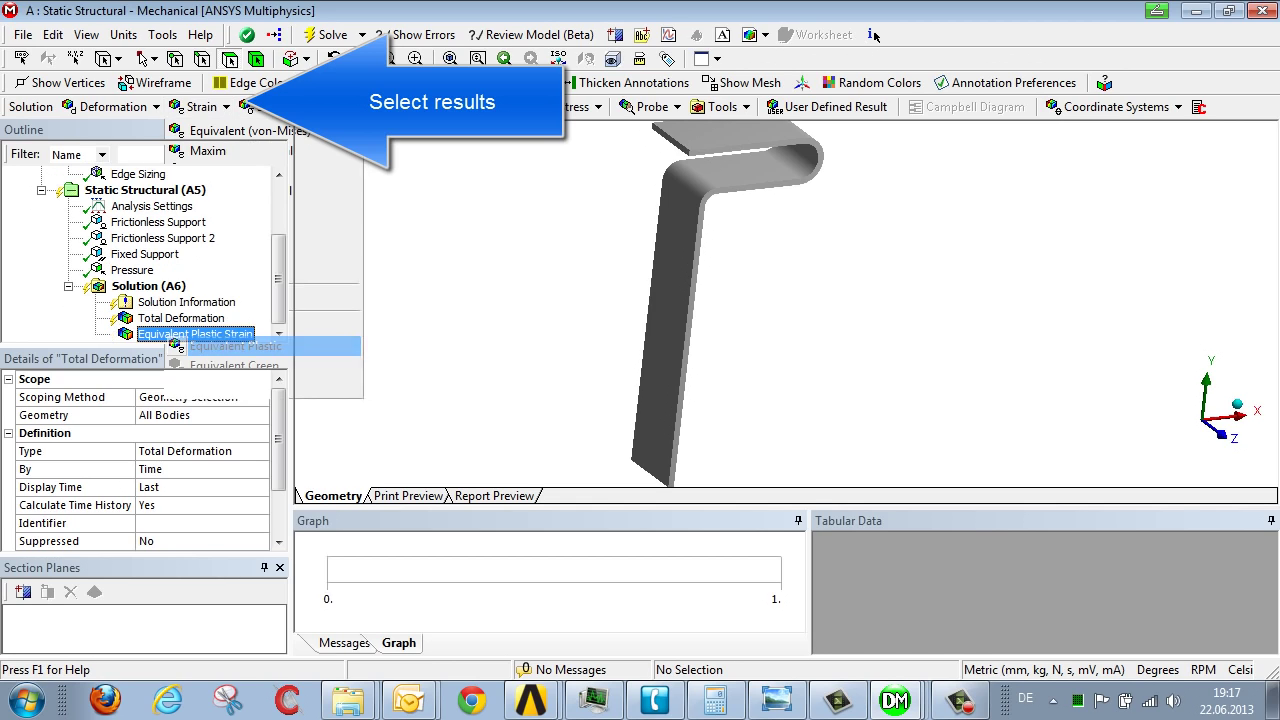
{"action": "left_click", "coordinate": [197, 106]}
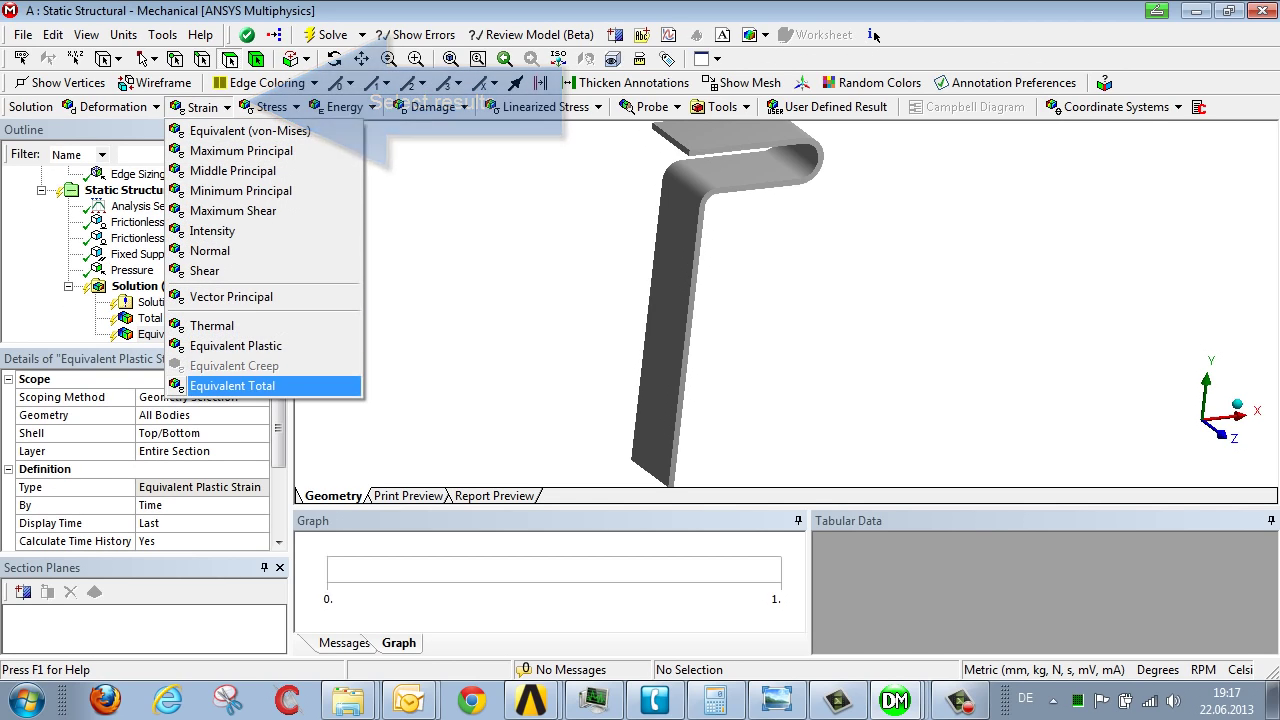
{"action": "left_click", "coordinate": [232, 385]}
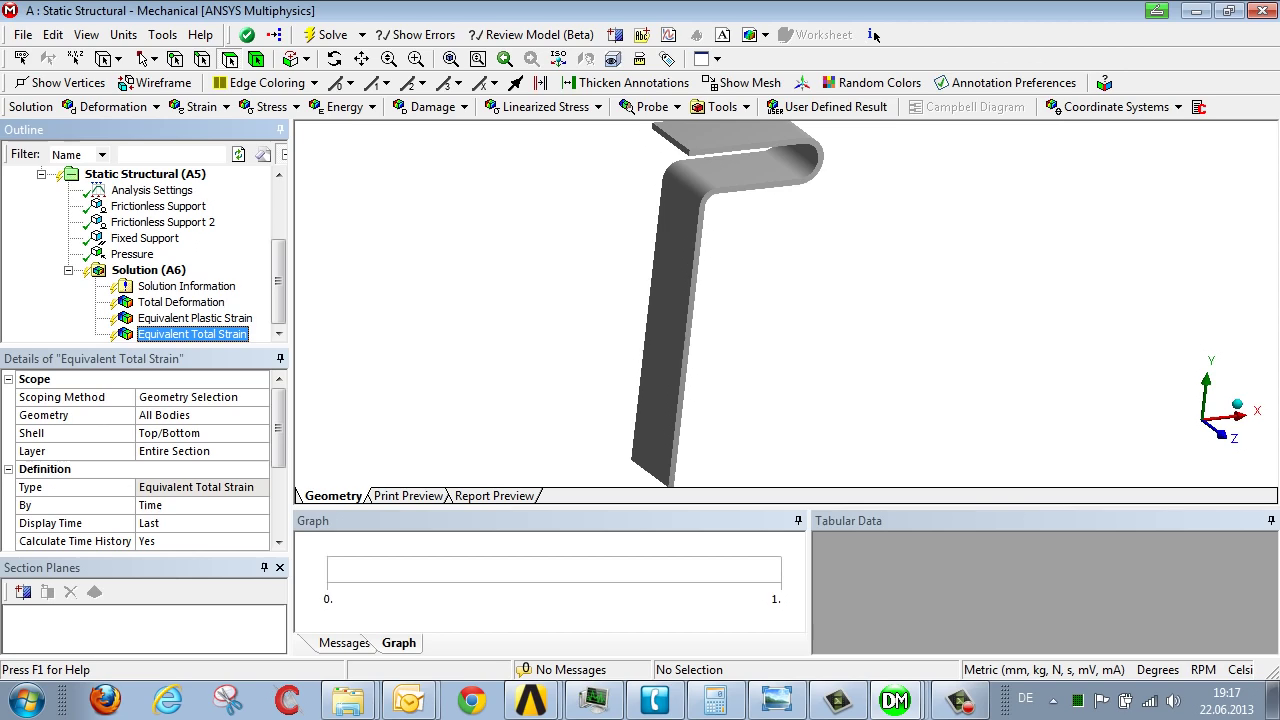
Turn on large deflection and auto time stepping in the analysis settings.
{"action": "scroll", "coordinate": [874, 35], "scroll_direction": "up", "scroll_amount": 1}
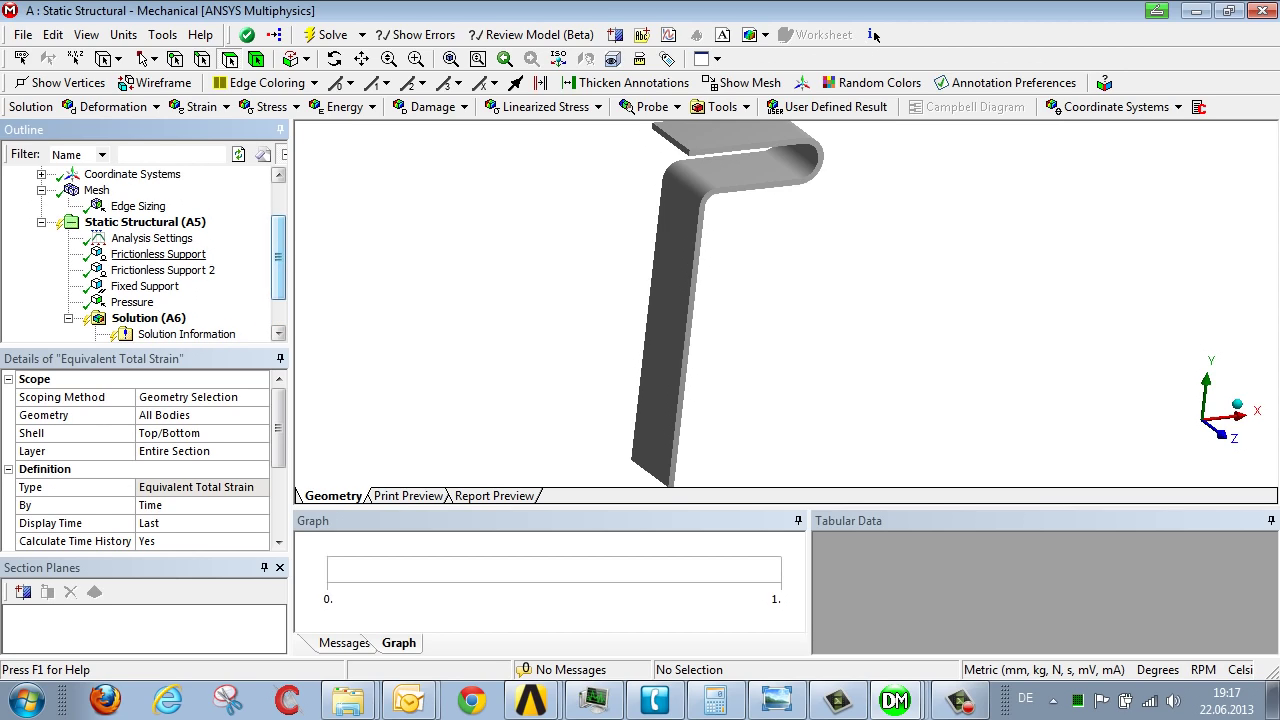
{"action": "left_click", "coordinate": [151, 238]}
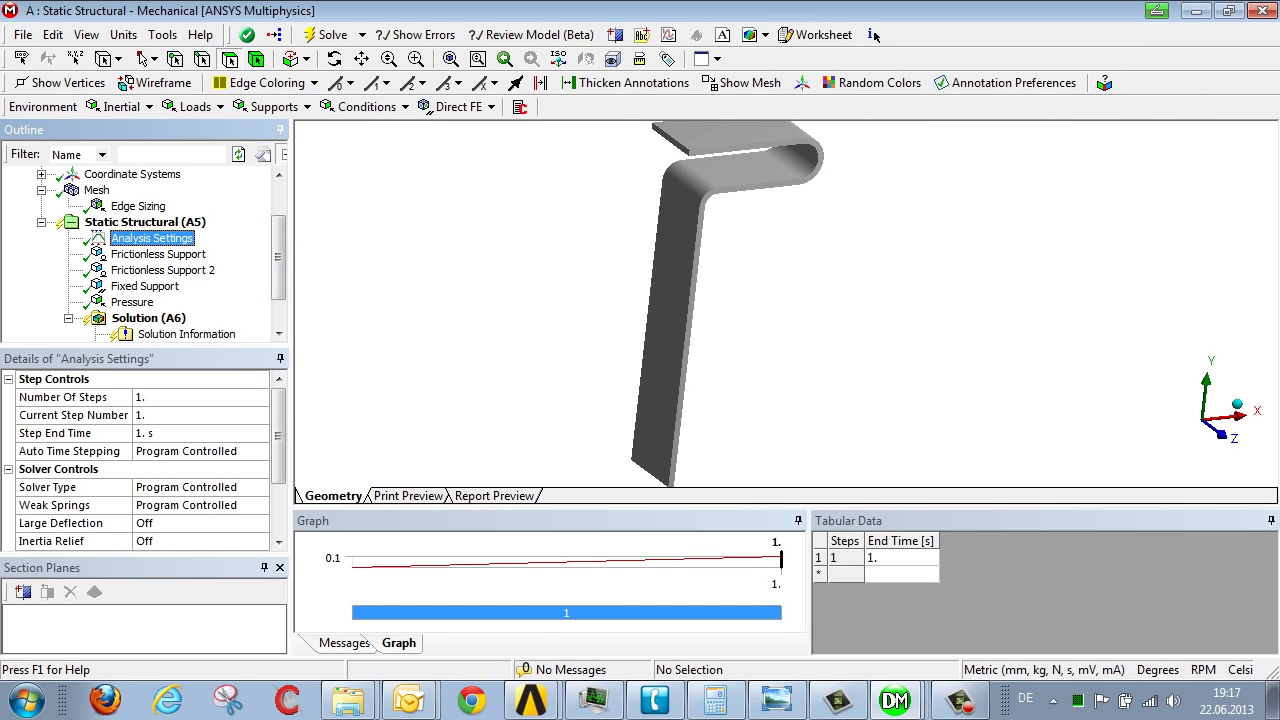
{"action": "double_click", "coordinate": [200, 523]}
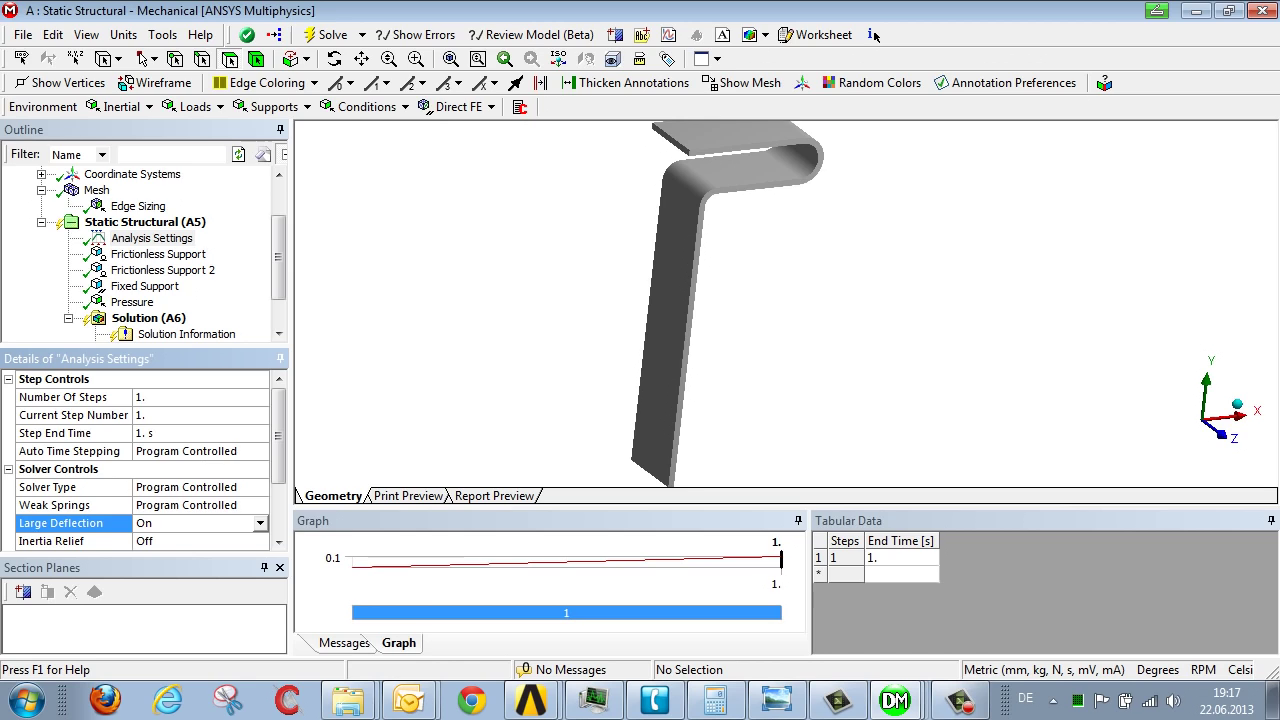
{"action": "left_click", "coordinate": [200, 451]}
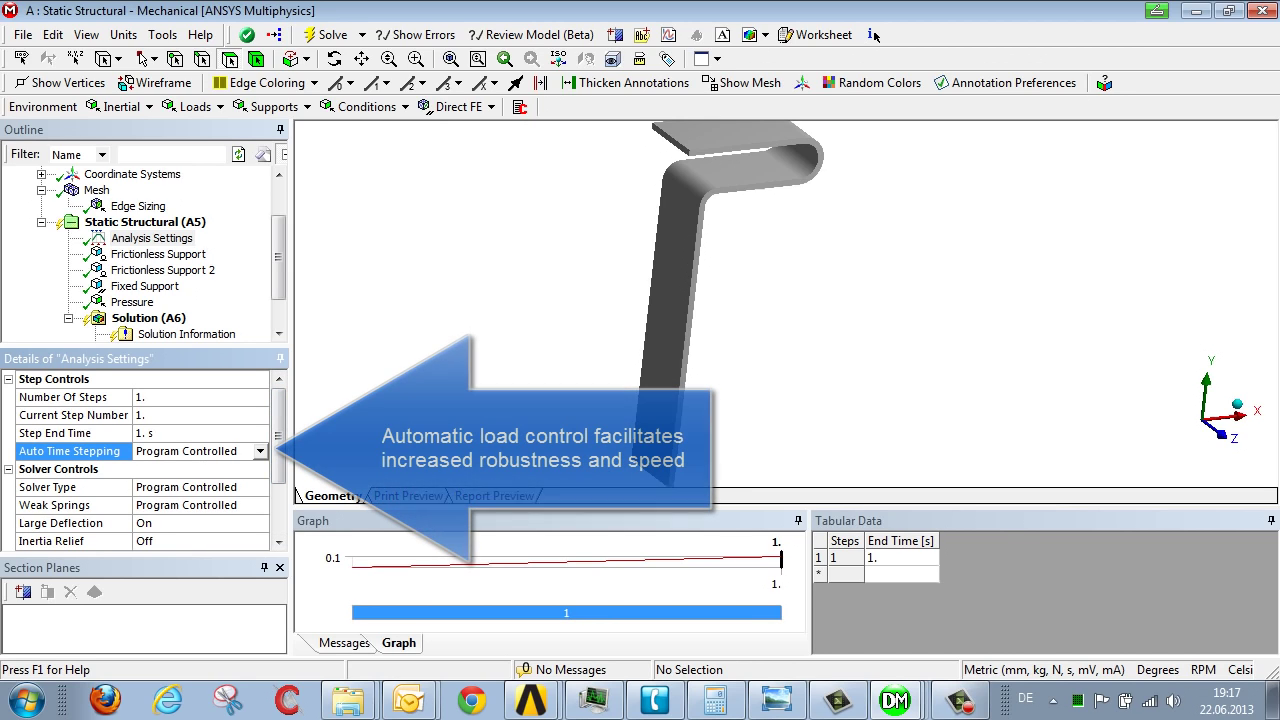
{"action": "left_click", "coordinate": [260, 451]}
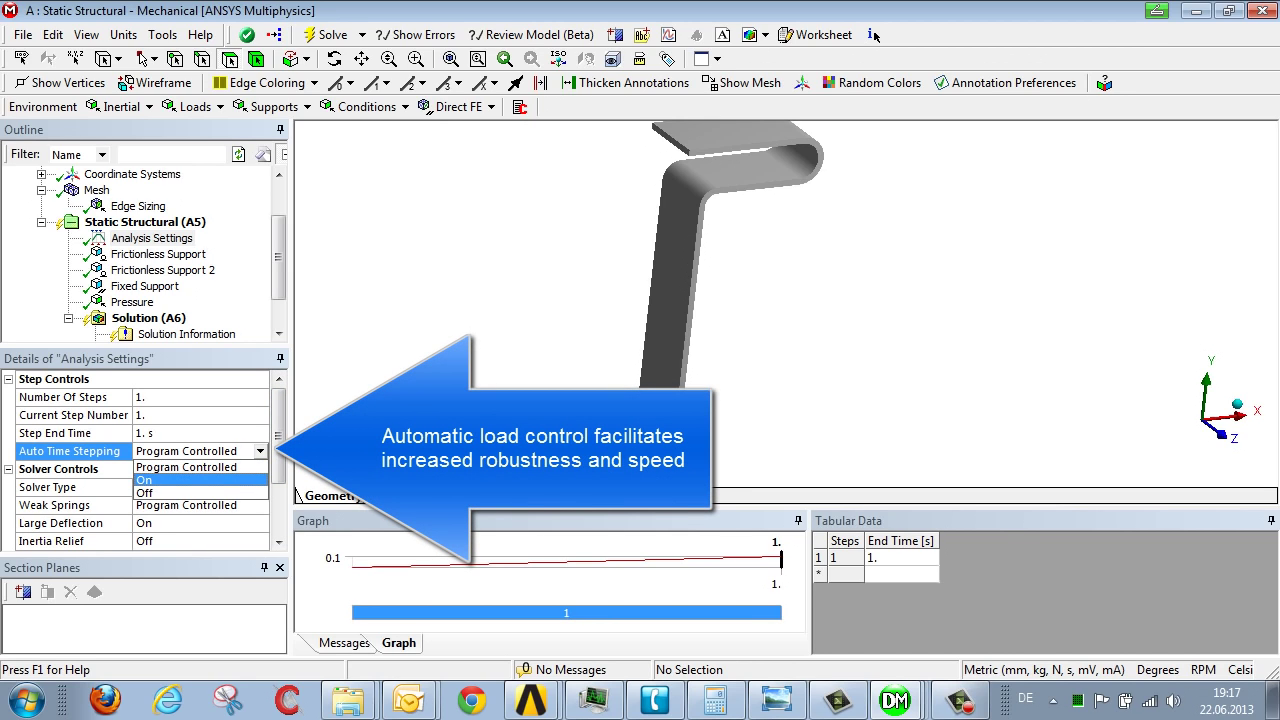
{"action": "key", "text": "Return"}
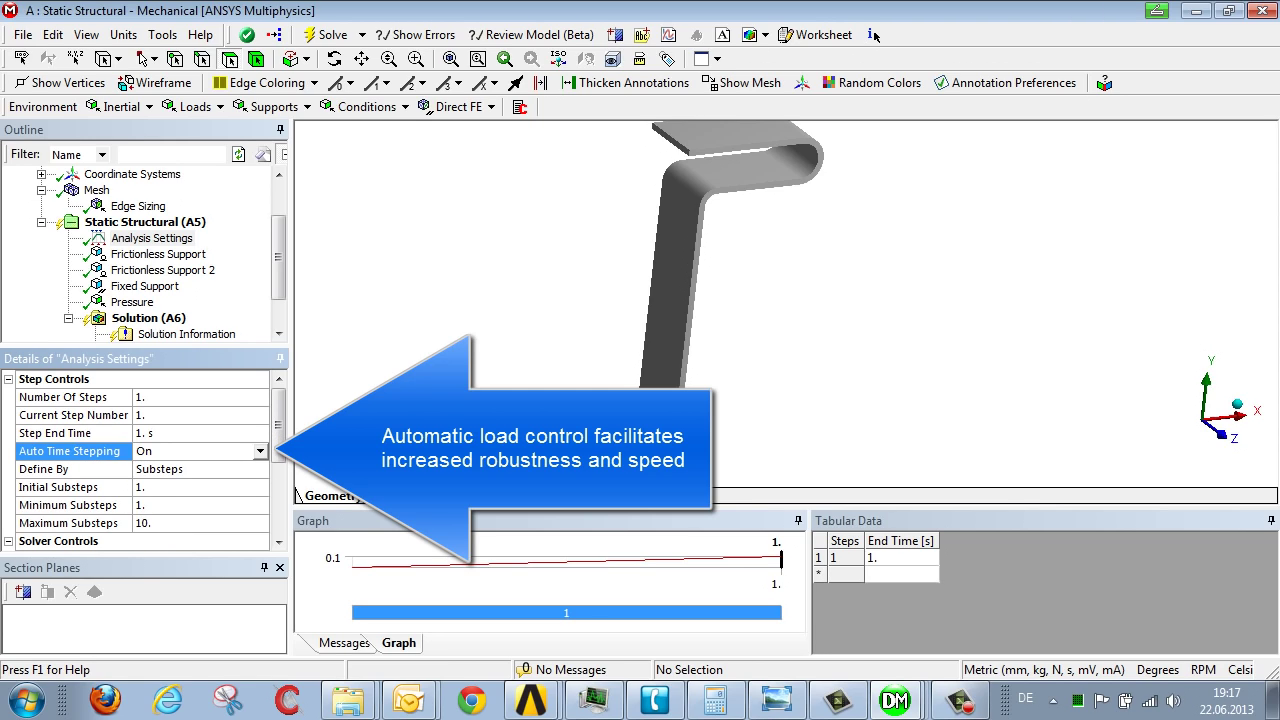
Set the initial substeps to 100, the minimum substeps to 10 and the maximum substeps to 1000.
{"action": "key", "text": "Down"}
{"action": "key", "text": "Down"}
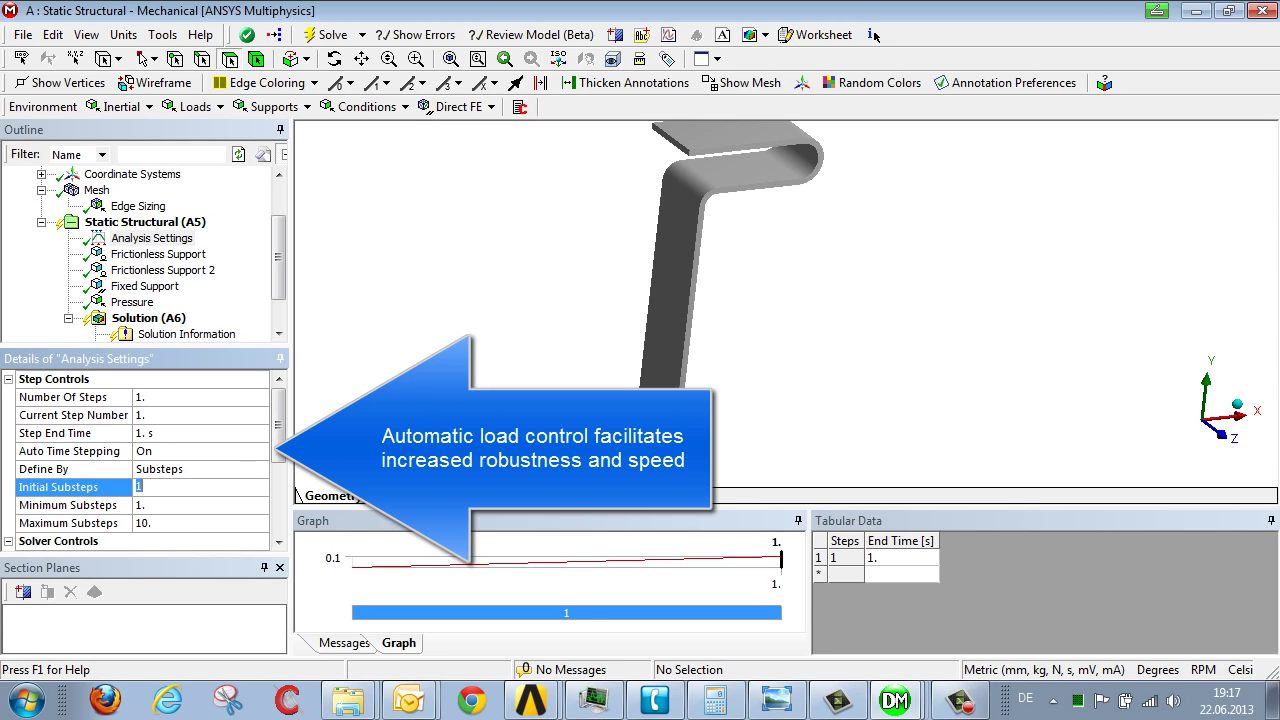
{"action": "key", "text": "Return"}
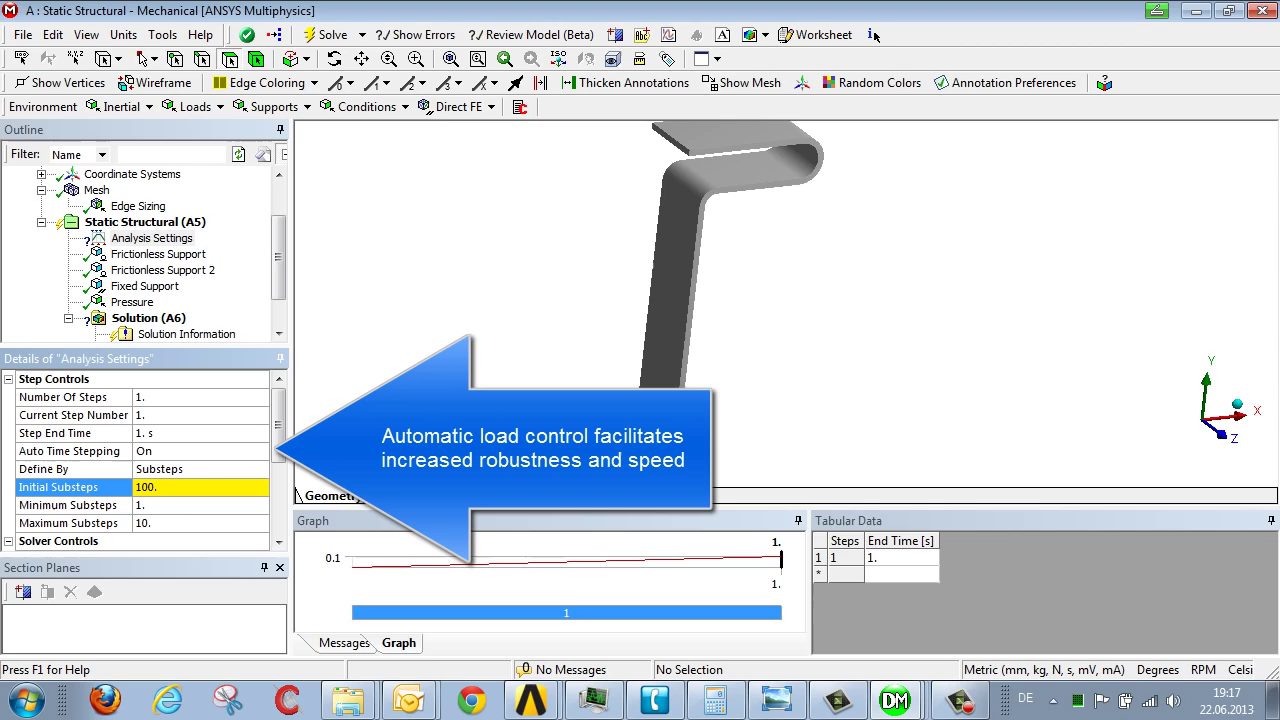
{"action": "key", "text": "Down"}
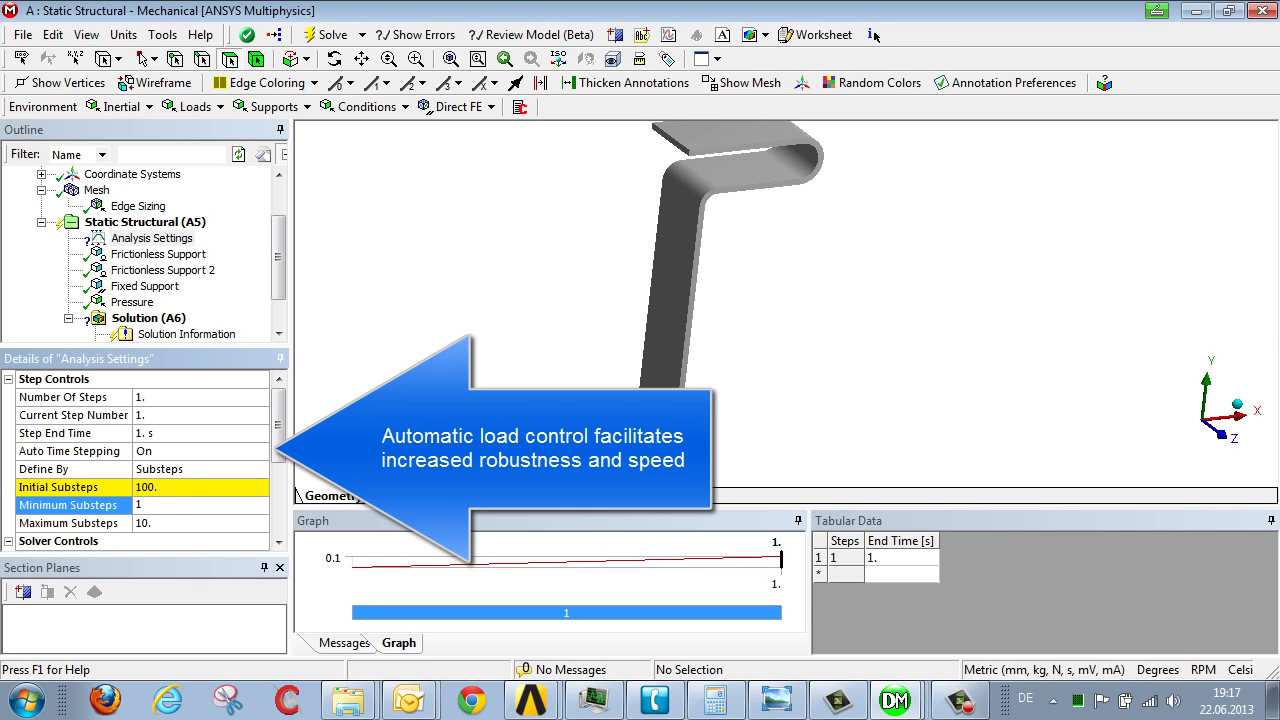
{"action": "key", "text": "Return"}
{"action": "key", "text": "Down"}
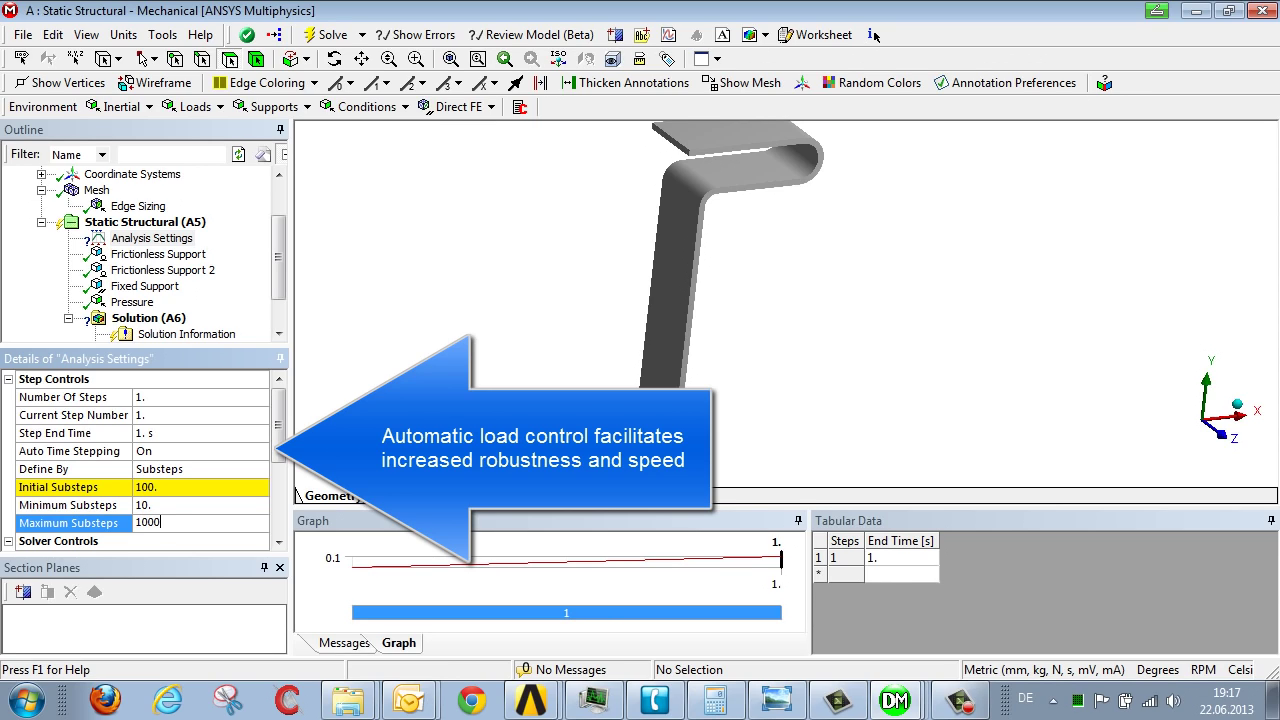
{"action": "key", "text": "Return"}
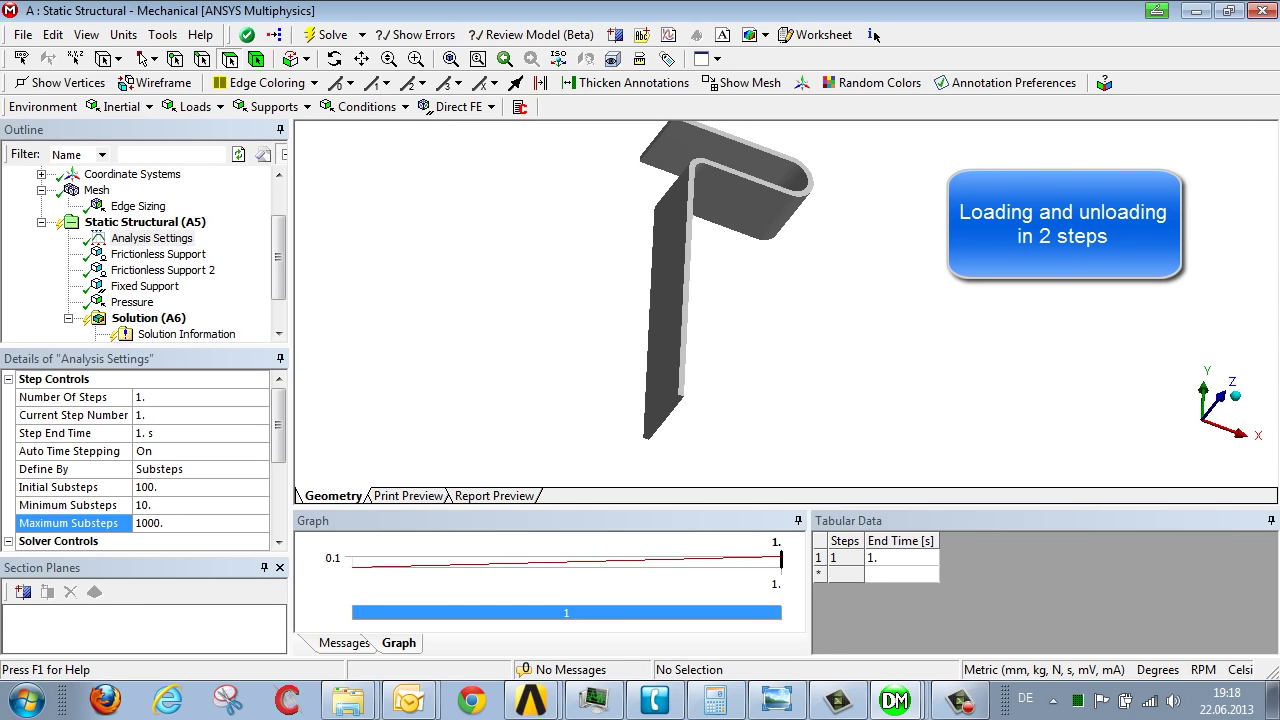
Set the number of load steps in the analysis settings to 2.
{"action": "key", "text": "Up"}
{"action": "key", "text": "Up"}
{"action": "key", "text": "Up"}
{"action": "key", "text": "Up"}
{"action": "key", "text": "Up"}
{"action": "key", "text": "Up"}
{"action": "key", "text": "Up"}
{"action": "type", "text": "2"}
{"action": "key", "text": "Return"}
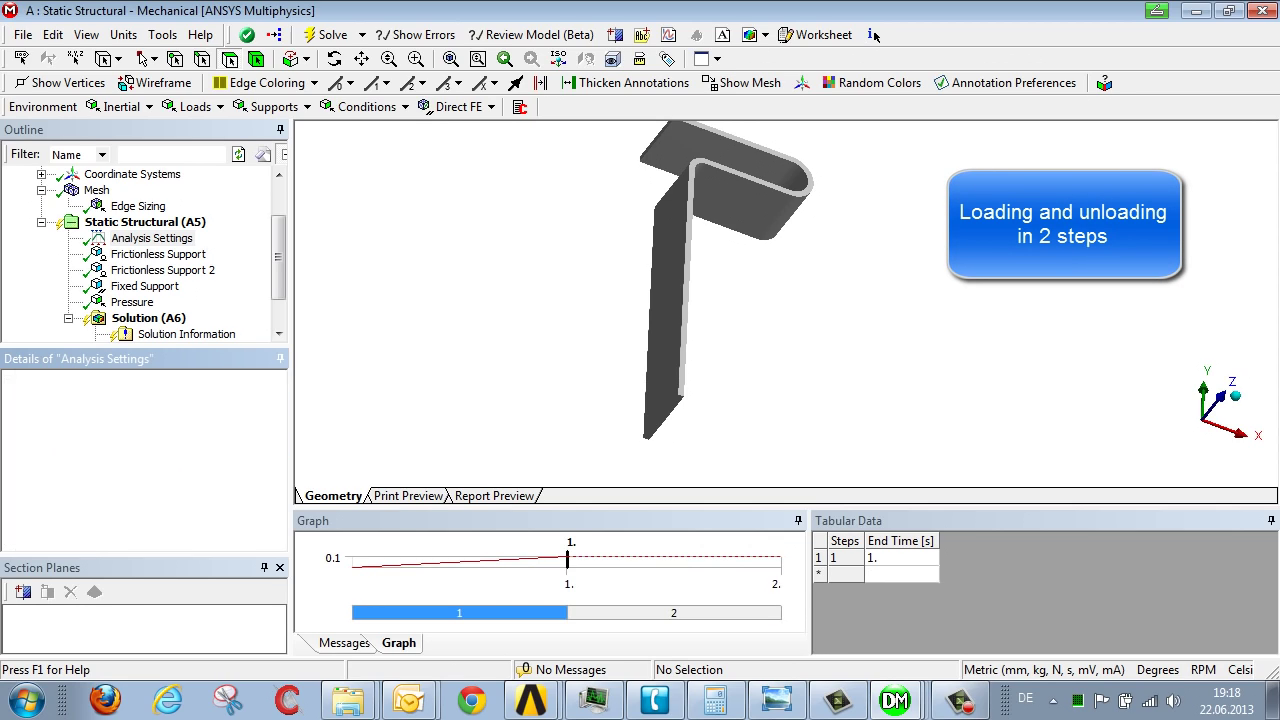
Set the pressure load to 0 MPa at 2 s so that the second step unloads the strip.
{"action": "key", "text": "Down"}
{"action": "key", "text": "Down"}
{"action": "key", "text": "Down"}
{"action": "key", "text": "Down"}
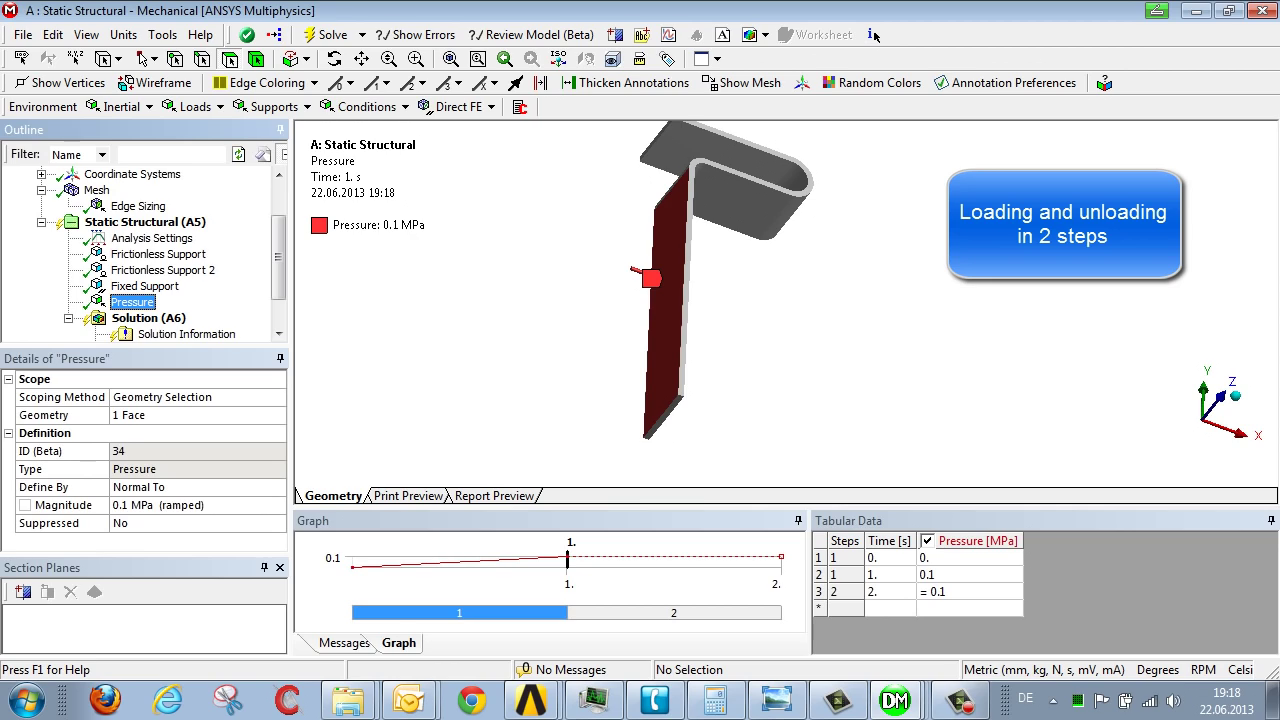
{"action": "key", "text": "Tab"}
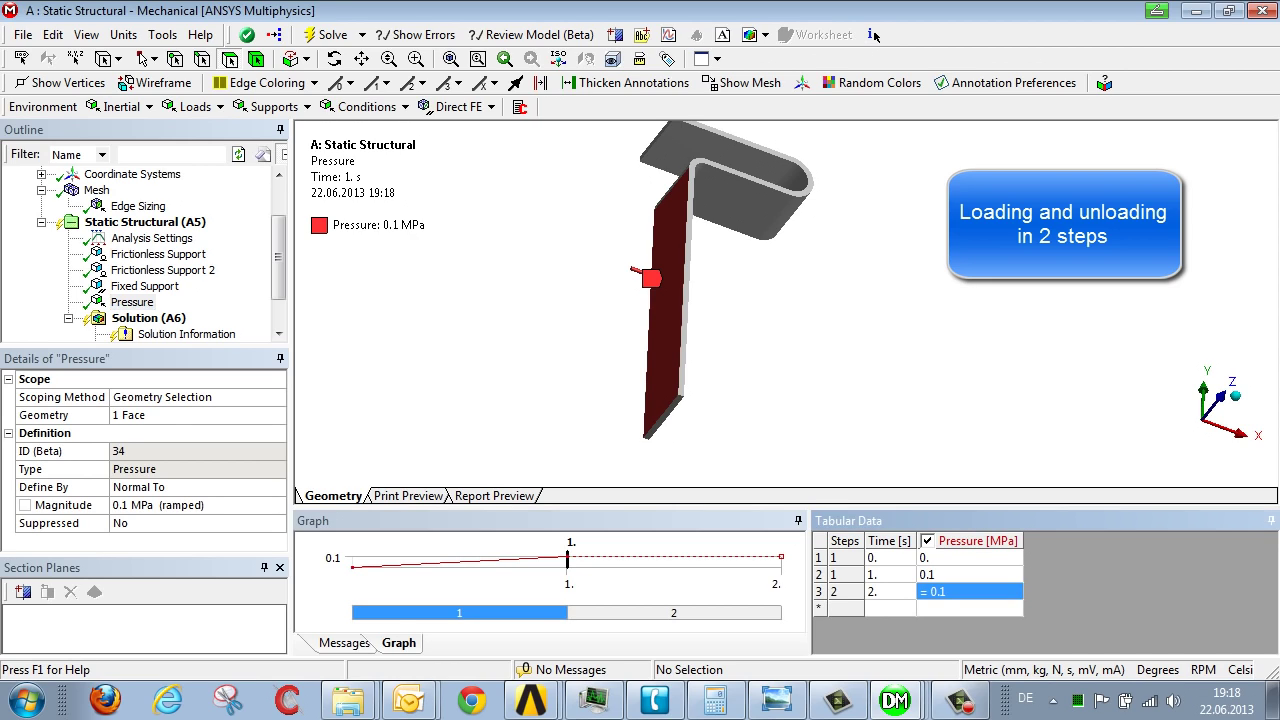
{"action": "type", "text": "0"}
{"action": "key", "text": "Return"}
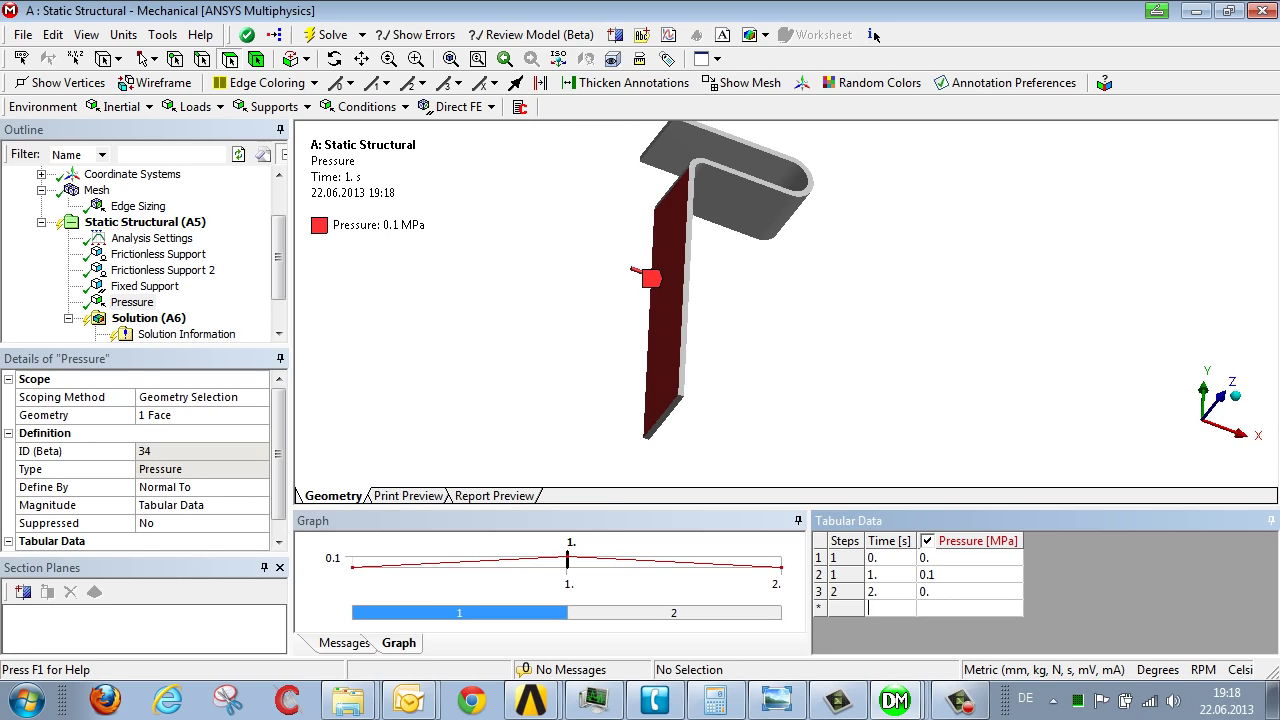
{"action": "key", "text": "Down"}
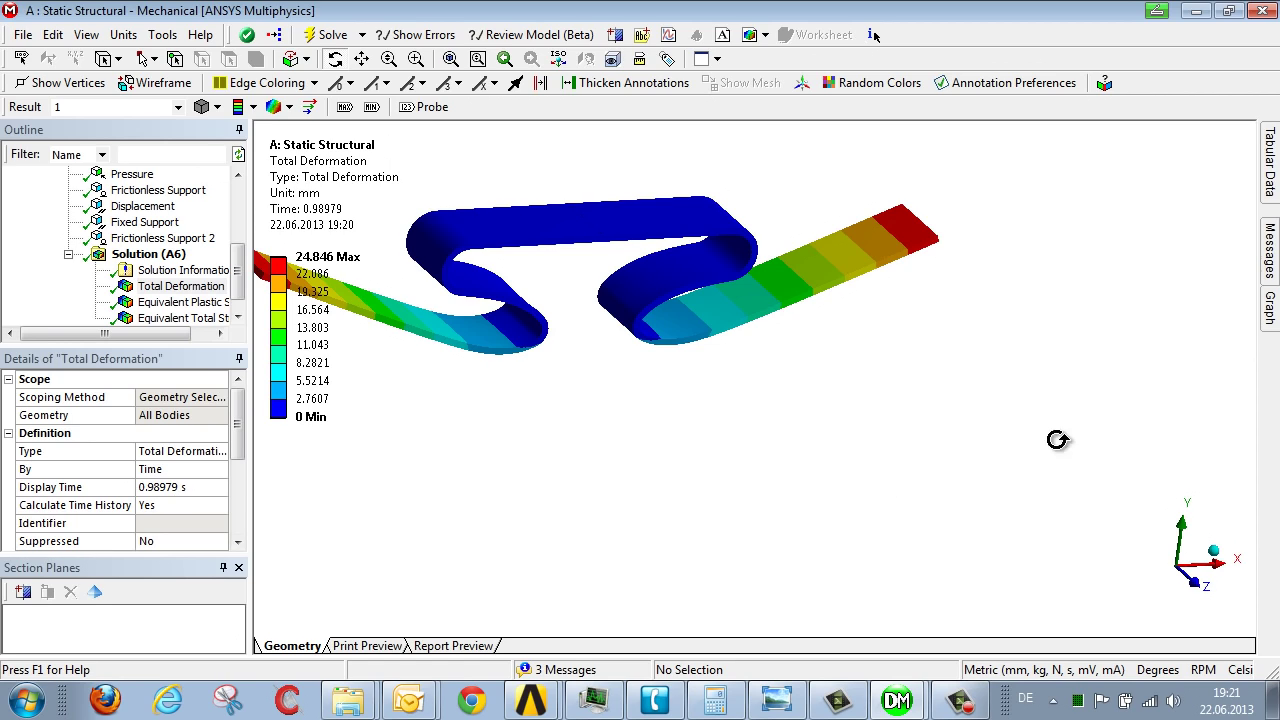
Animate the total deformation result and the equivalent plastic strain result over both load steps.
{"action": "mouse_move", "coordinate": [1270, 312]}
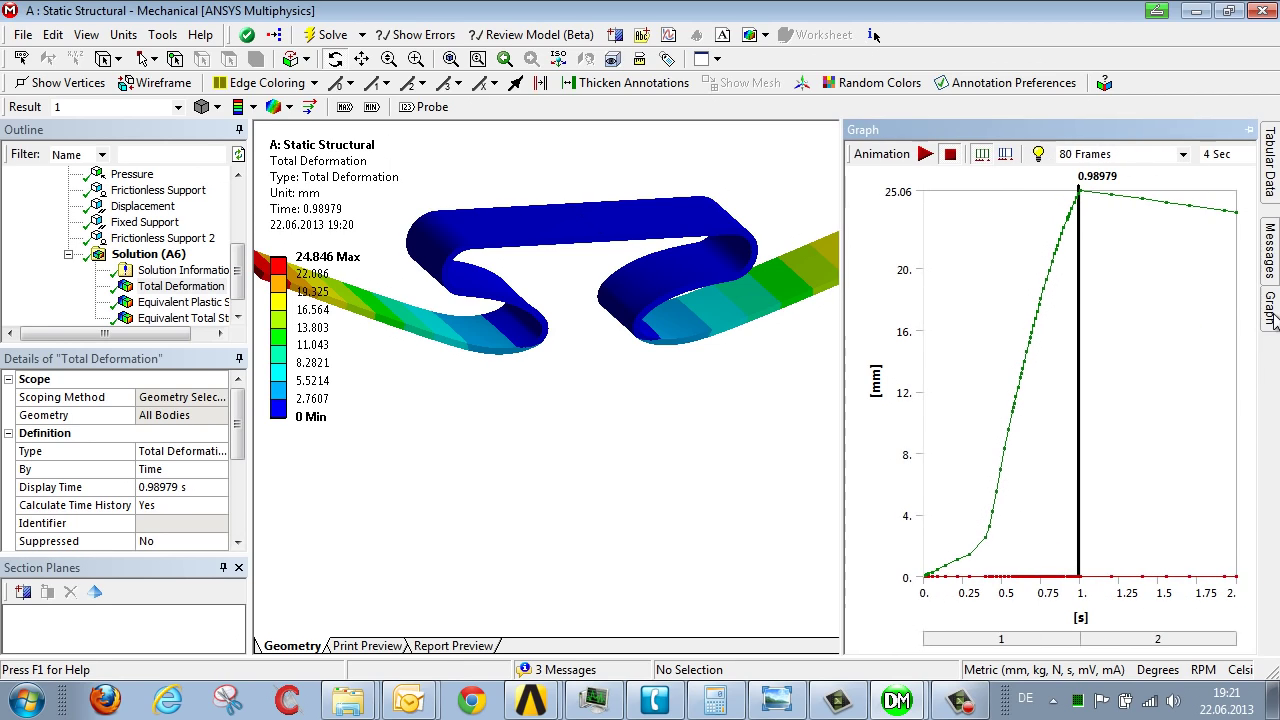
{"action": "left_click", "coordinate": [925, 153]}
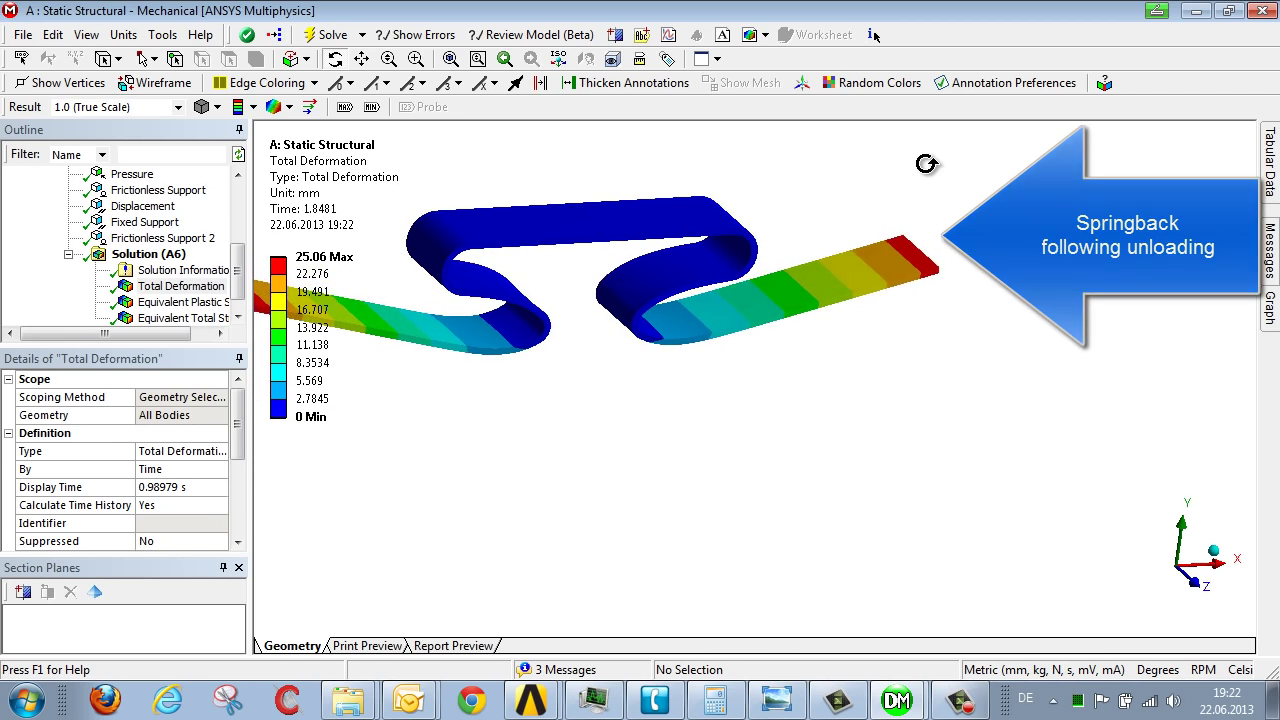
{"action": "left_click", "coordinate": [180, 302]}
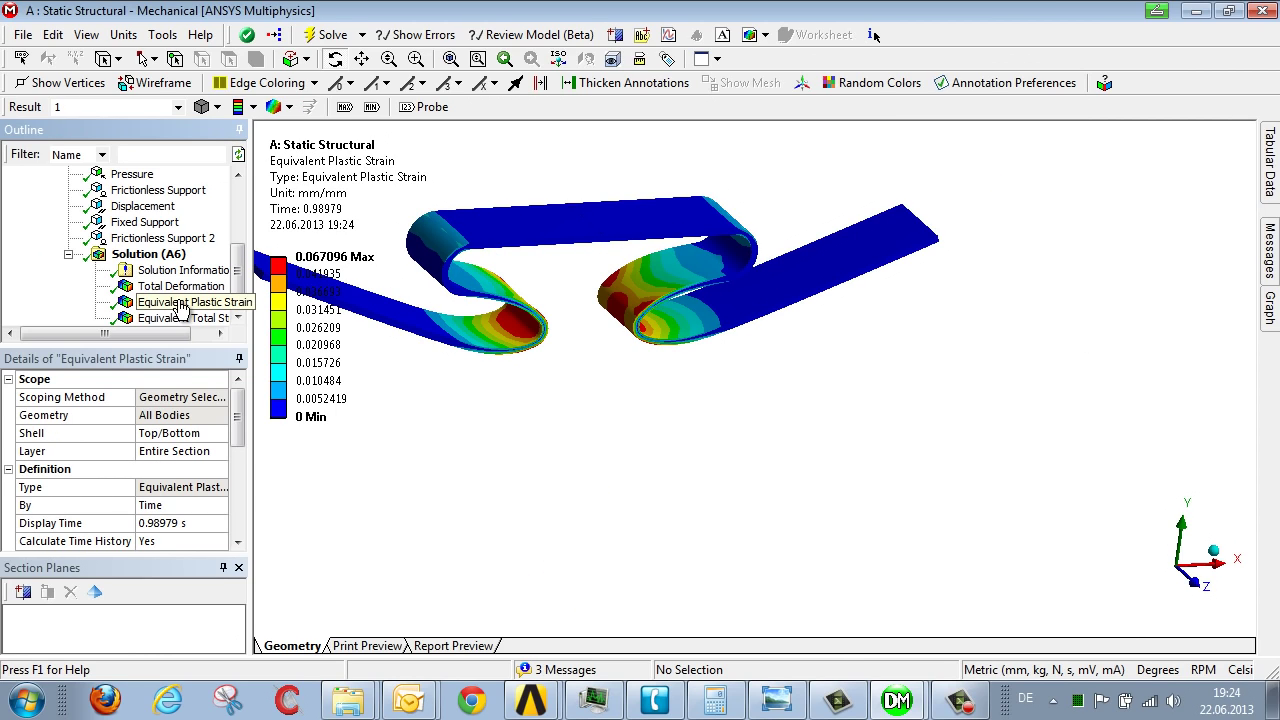
{"action": "left_click", "coordinate": [1269, 308]}
{"action": "left_click", "coordinate": [926, 154]}
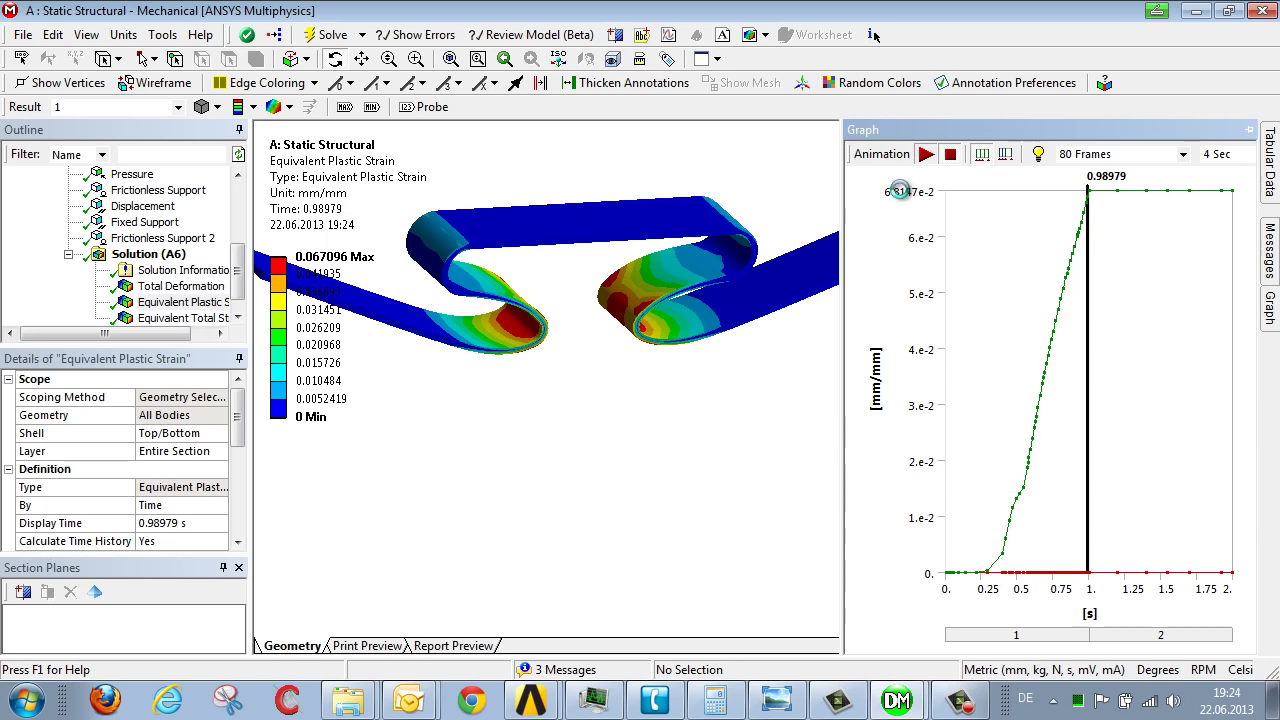